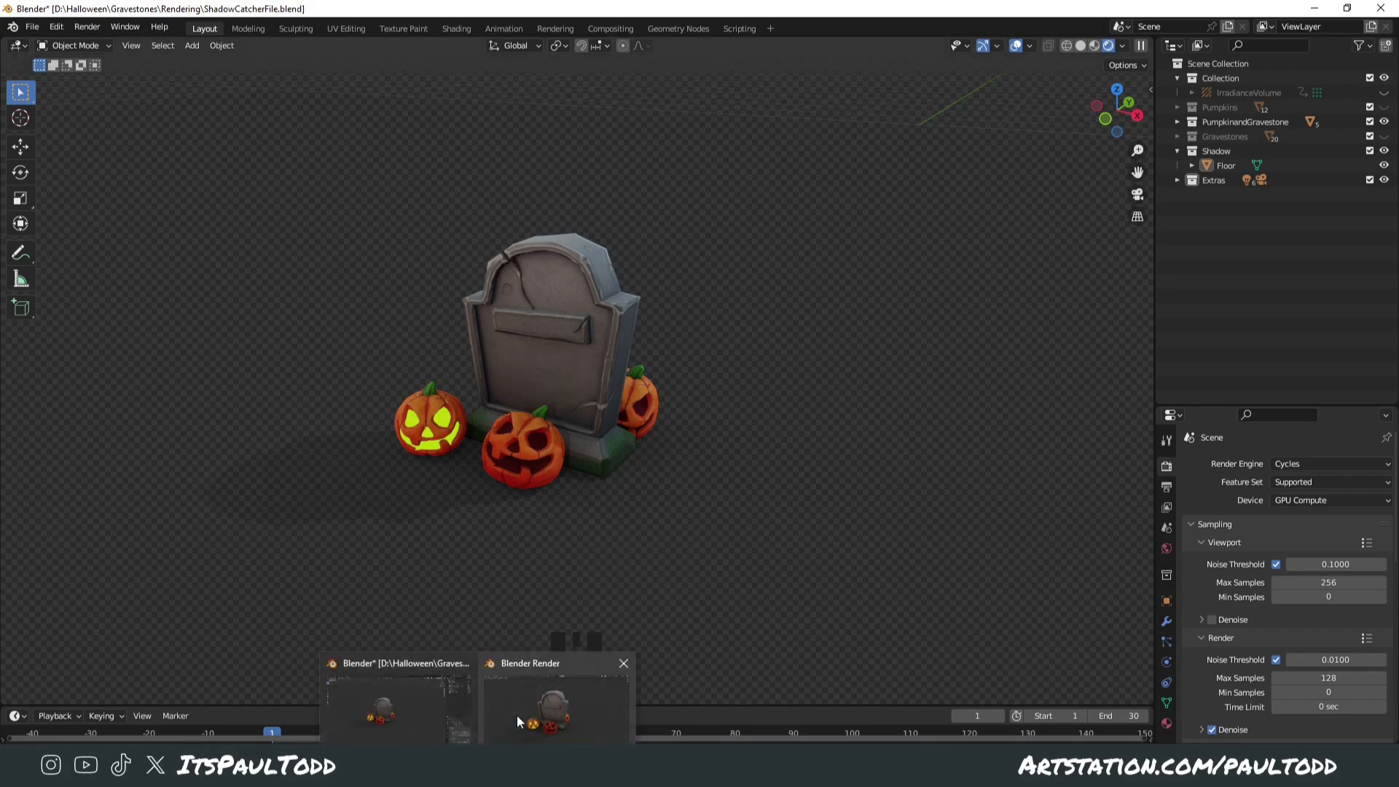
# - Bring up the Blender Render window to view the rendered gravestone and pumpkins
pyautogui.click(518, 715)
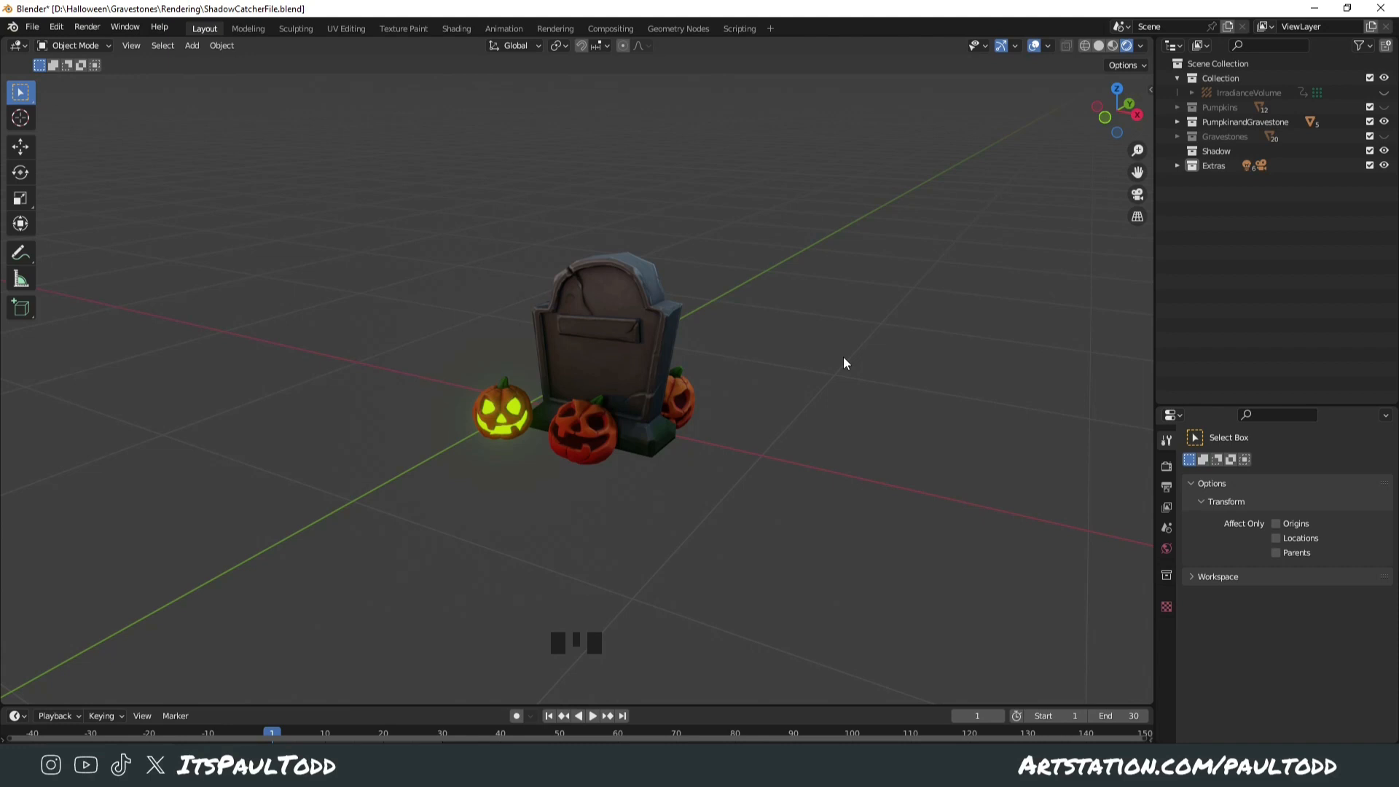
# - Add a mesh plane as the floor under the gravestone and pumpkins and scale it up by about 2
pyautogui.click(653, 317)
pyautogui.hotkey('shift', 'a')
pyautogui.moveTo(781, 394)
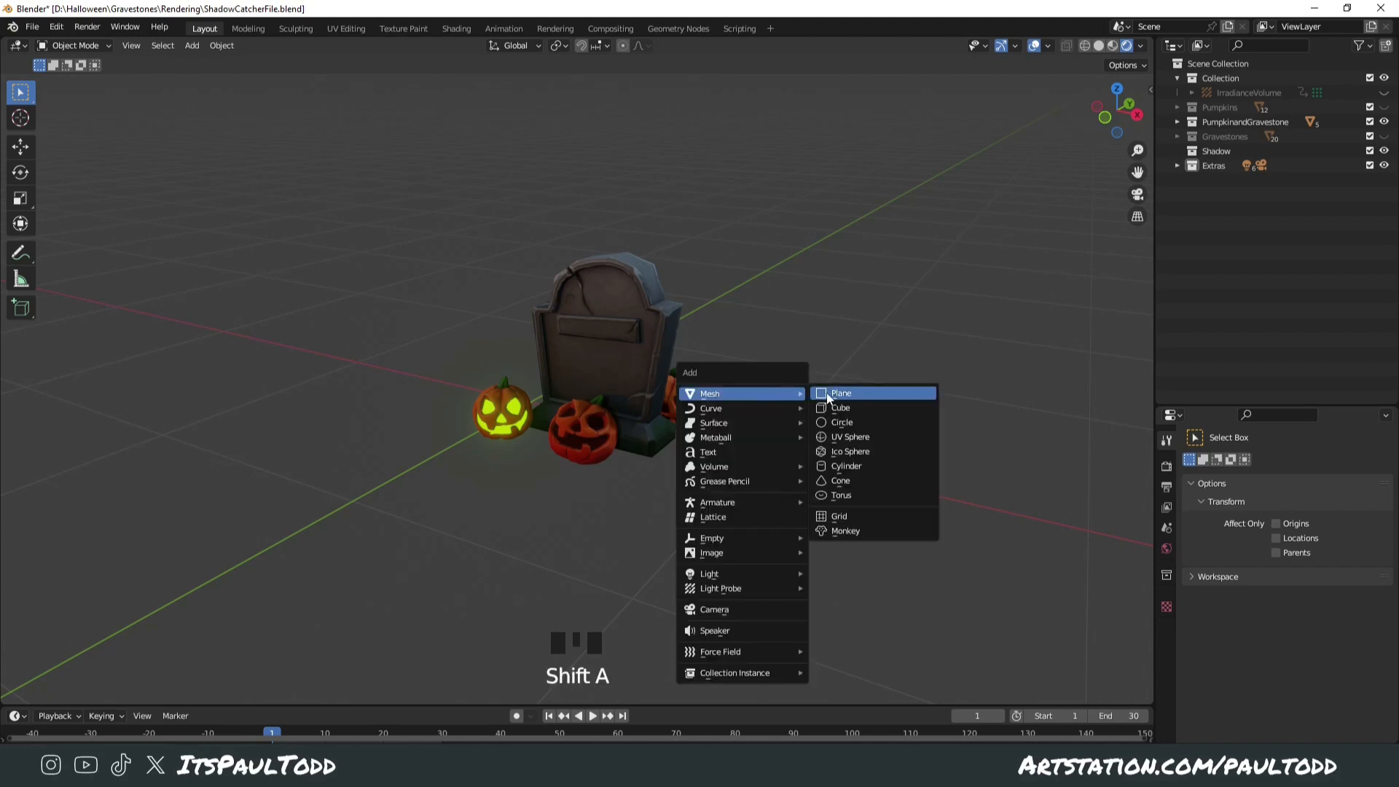
pyautogui.click(827, 393)
pyautogui.press('s')
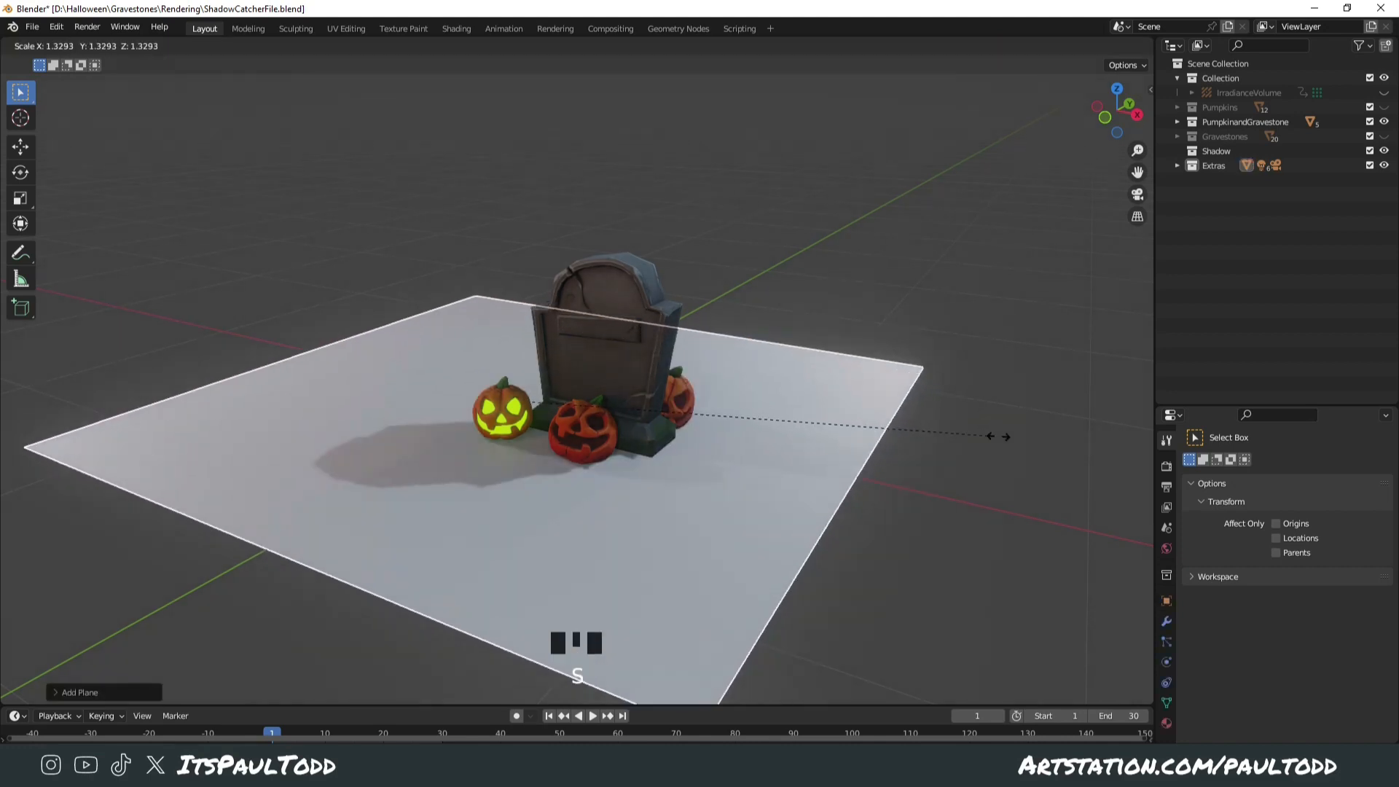
pyautogui.click(83, 443)
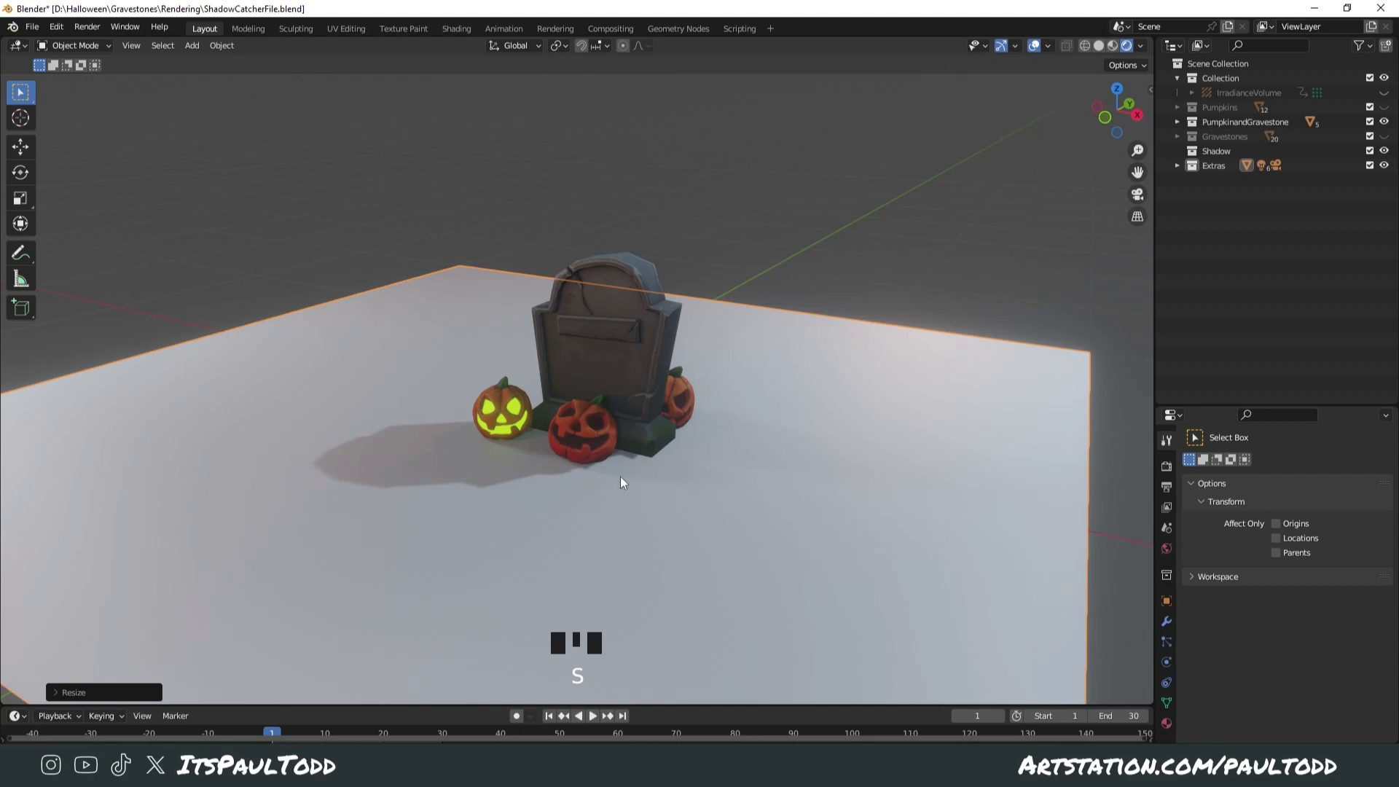
pyautogui.click(464, 429)
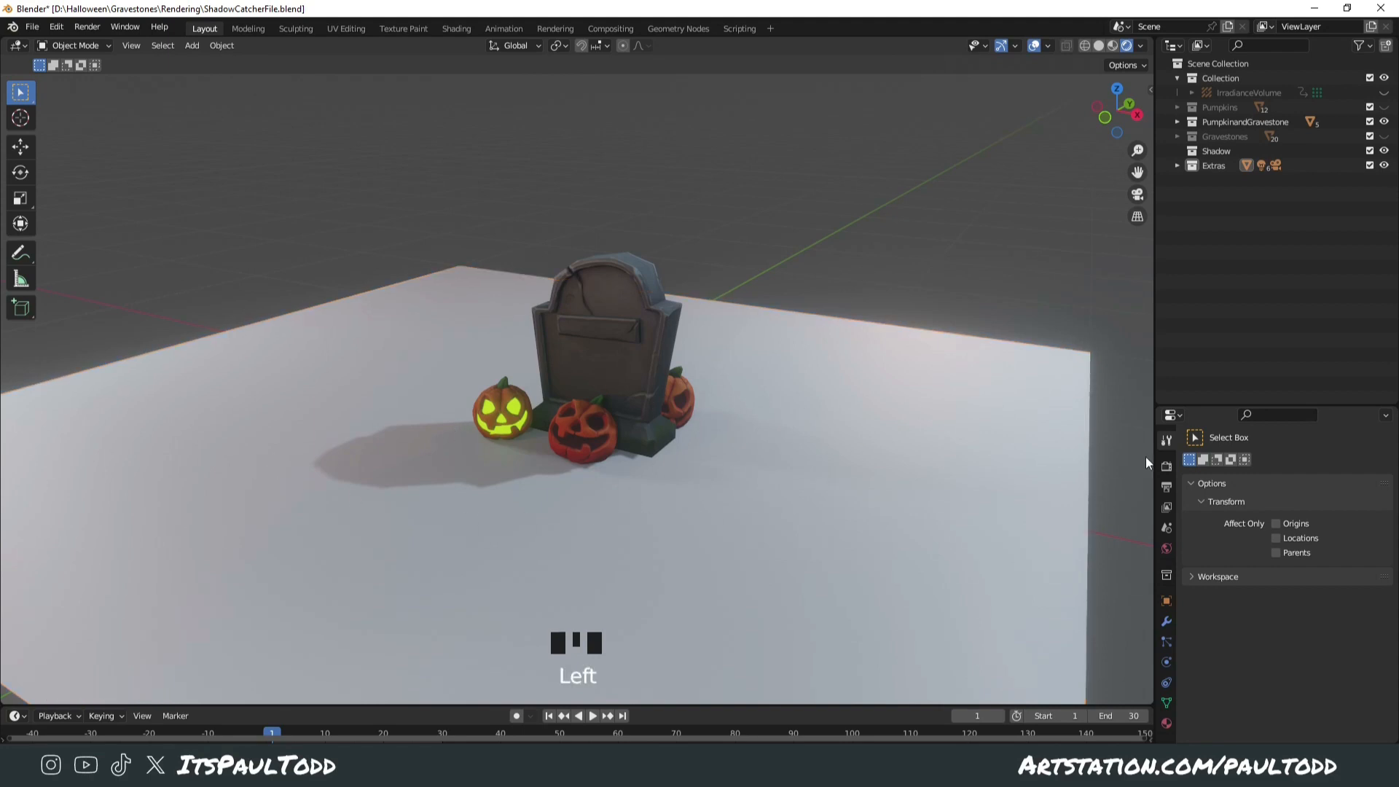
# - Switch the scene's render engine to Cycles
pyautogui.click(1167, 465)
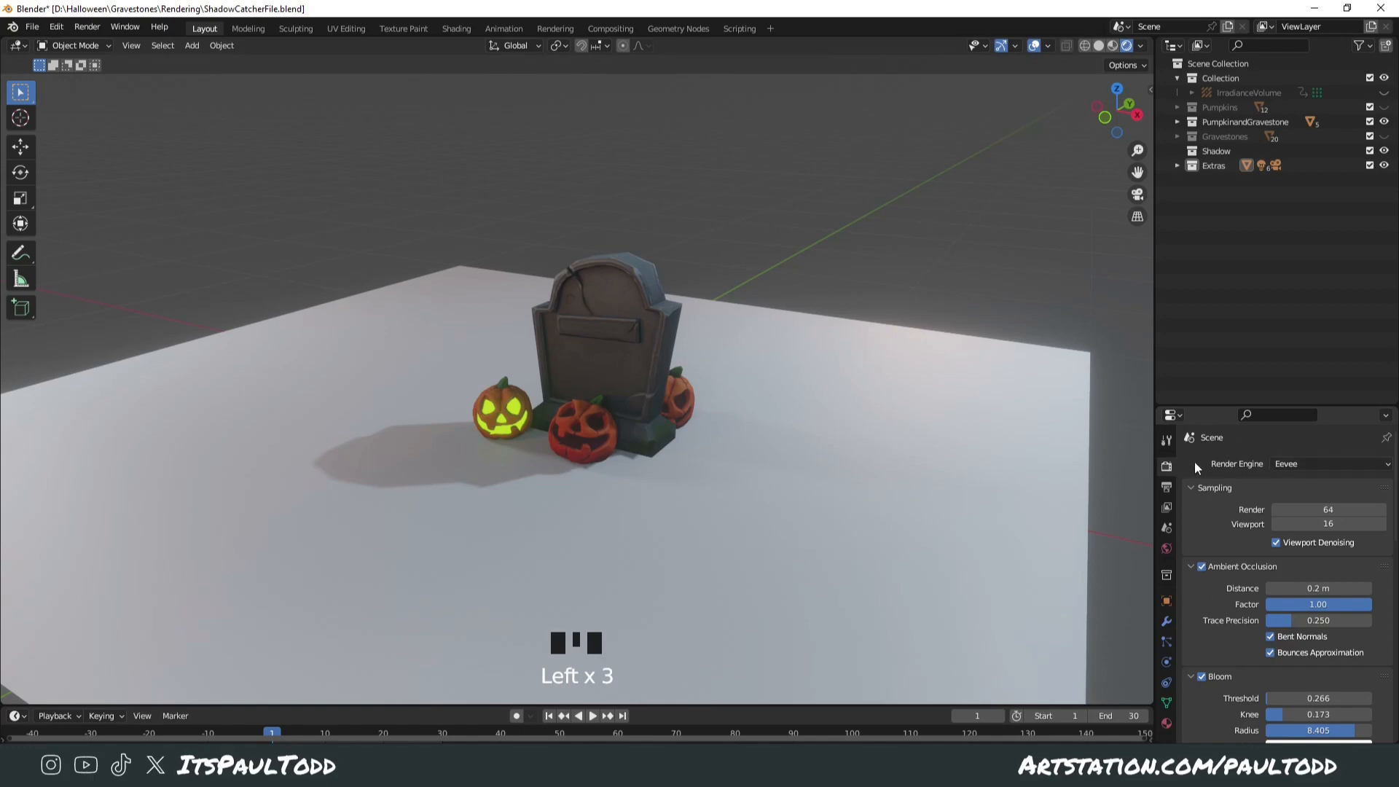
pyautogui.click(1290, 467)
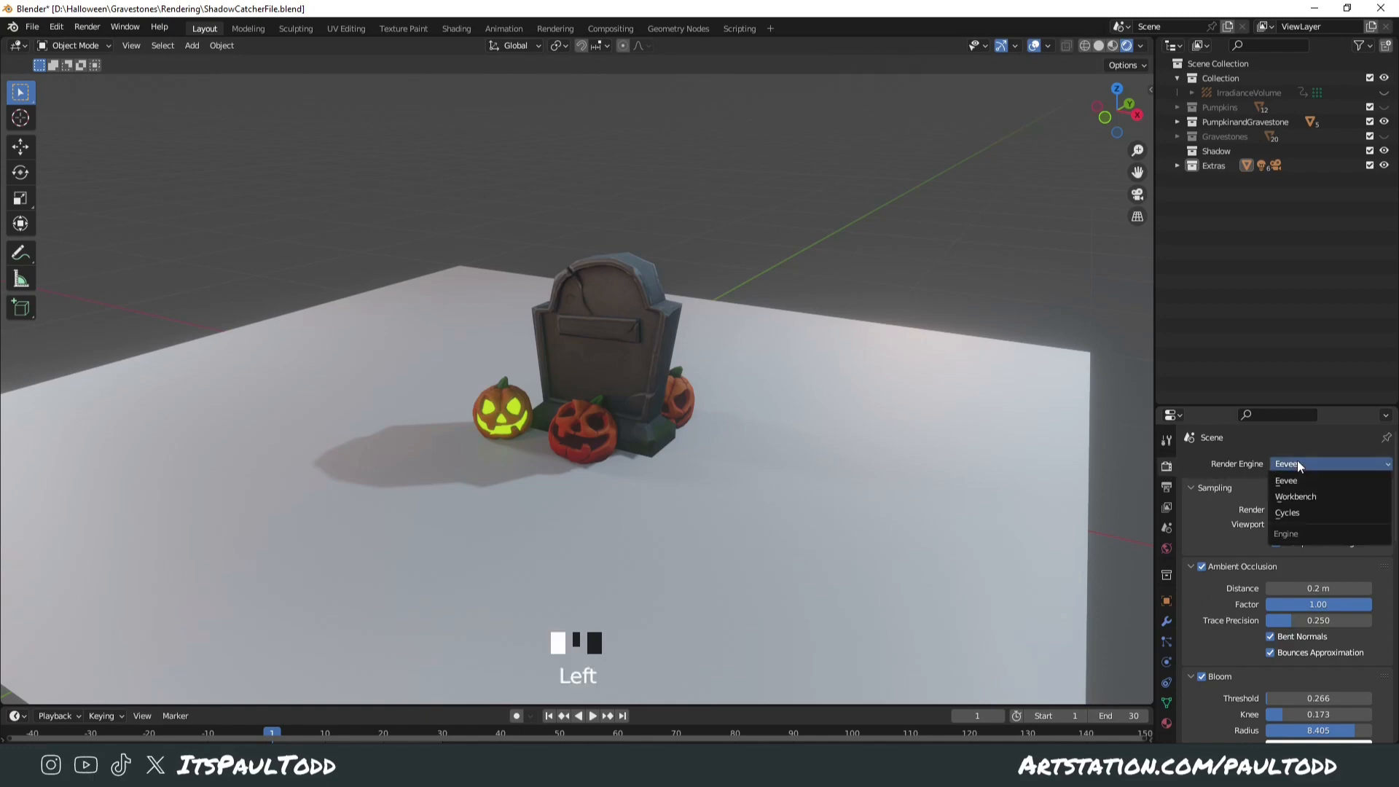
pyautogui.click(1291, 509)
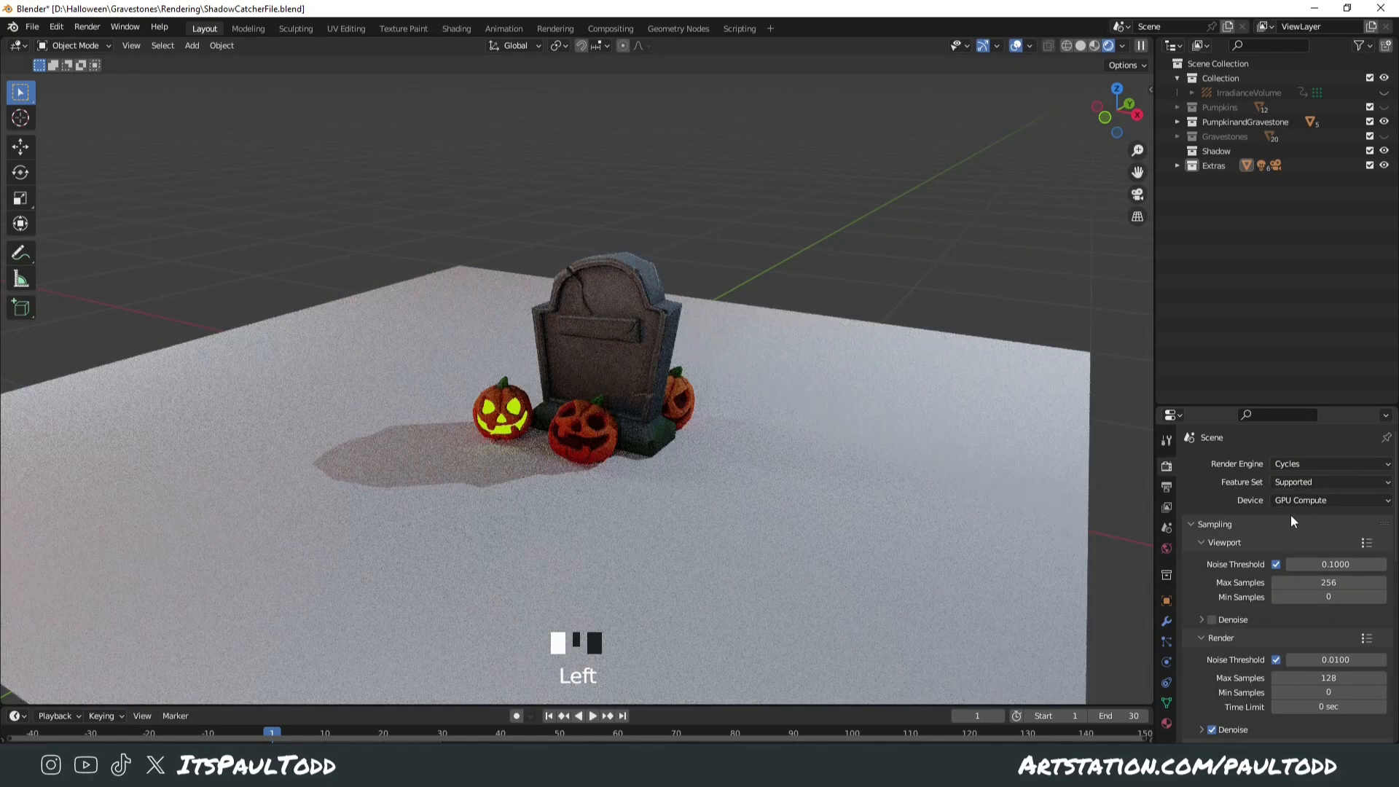
# - Enable the transparent background in the render's Film settings
pyautogui.scroll(-2, 1289, 517)
pyautogui.scroll(-6, 1287, 534)
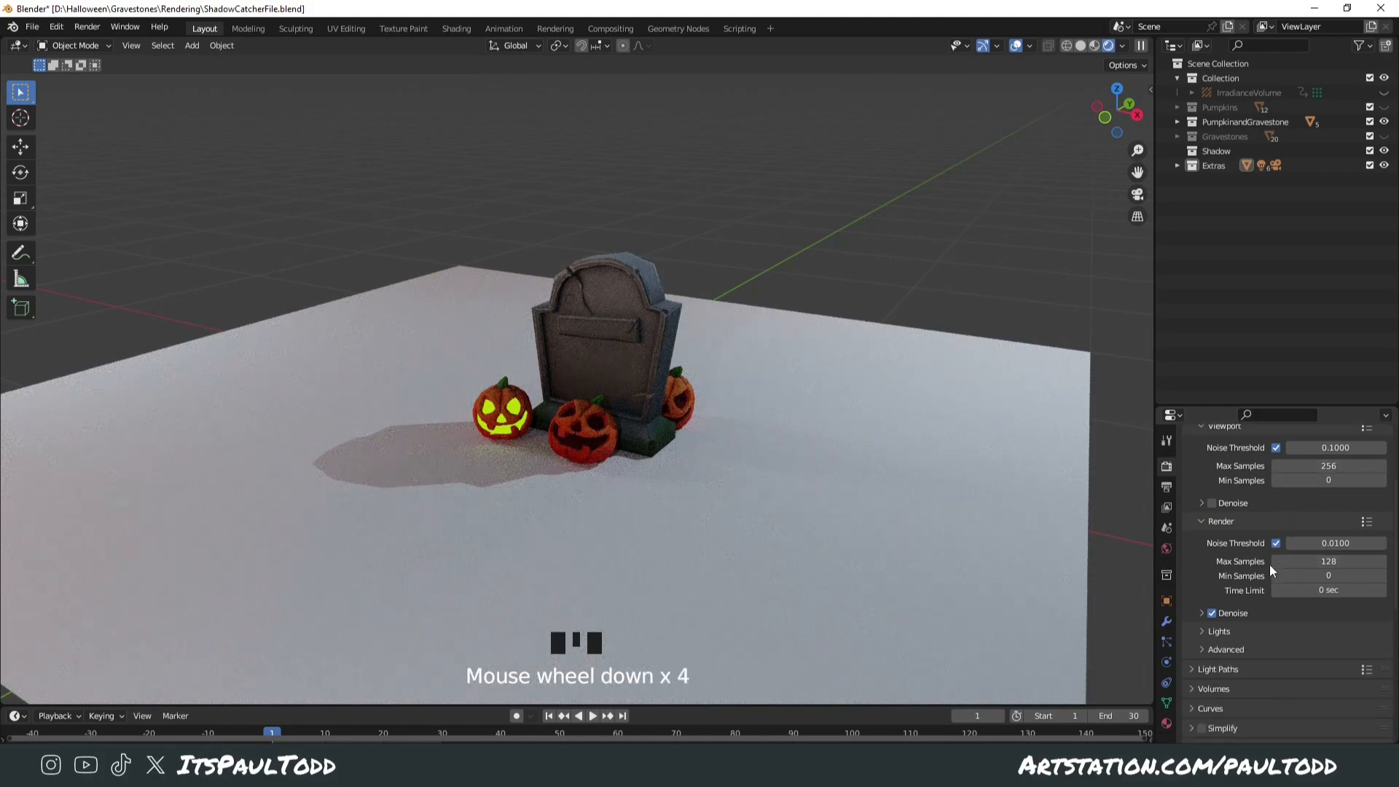
pyautogui.click(1203, 652)
pyautogui.scroll(-3, 1212, 654)
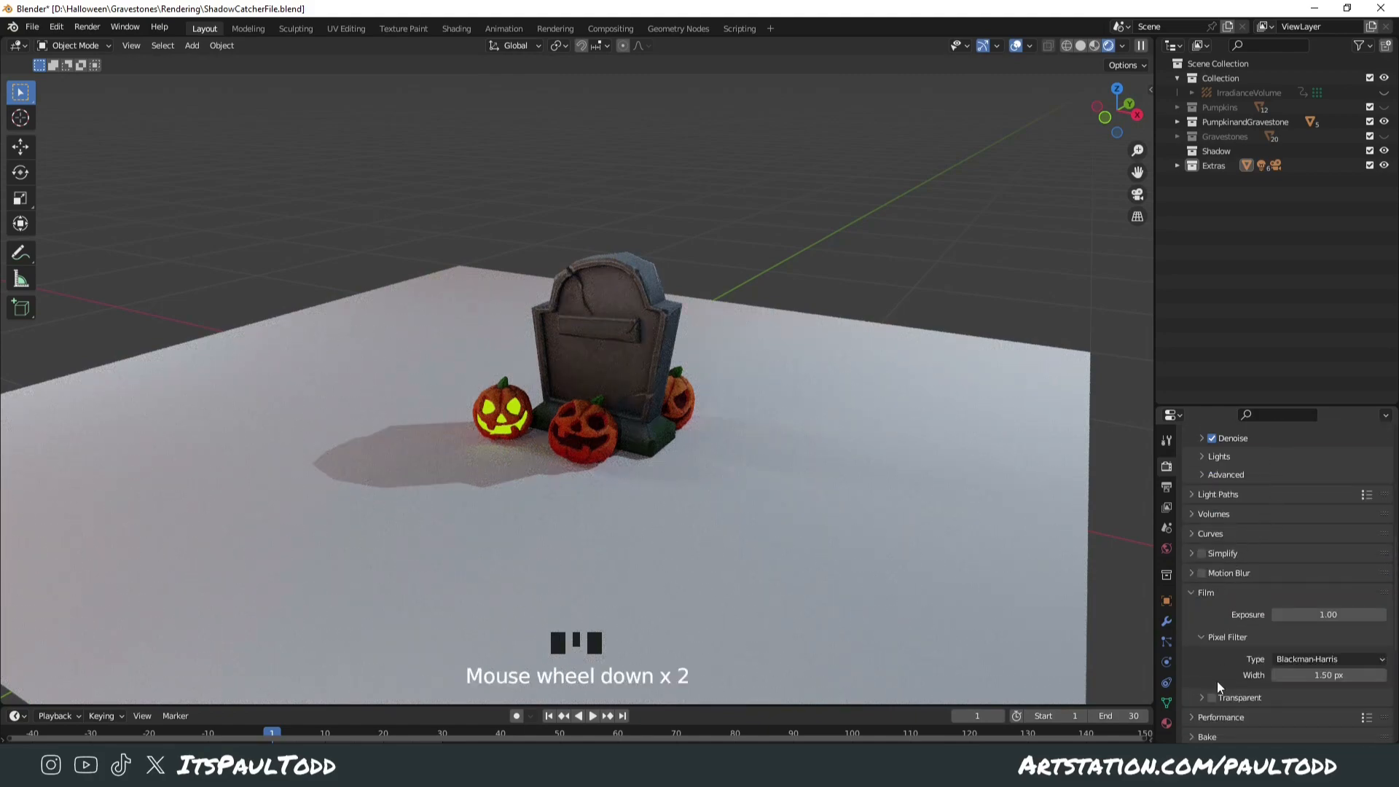
pyautogui.click(1211, 668)
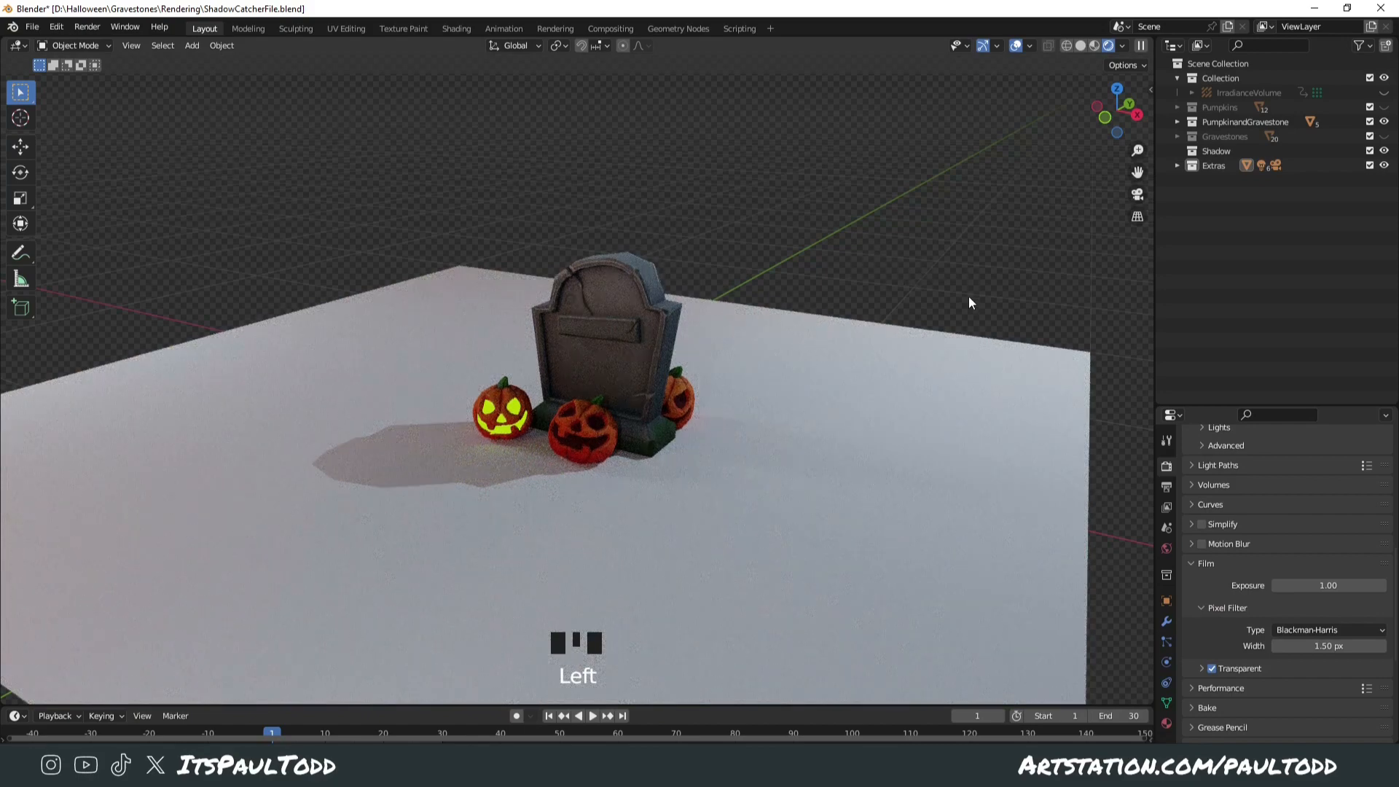
# - Make the floor plane a Shadow Catcher in its object visibility settings
pyautogui.click(802, 362)
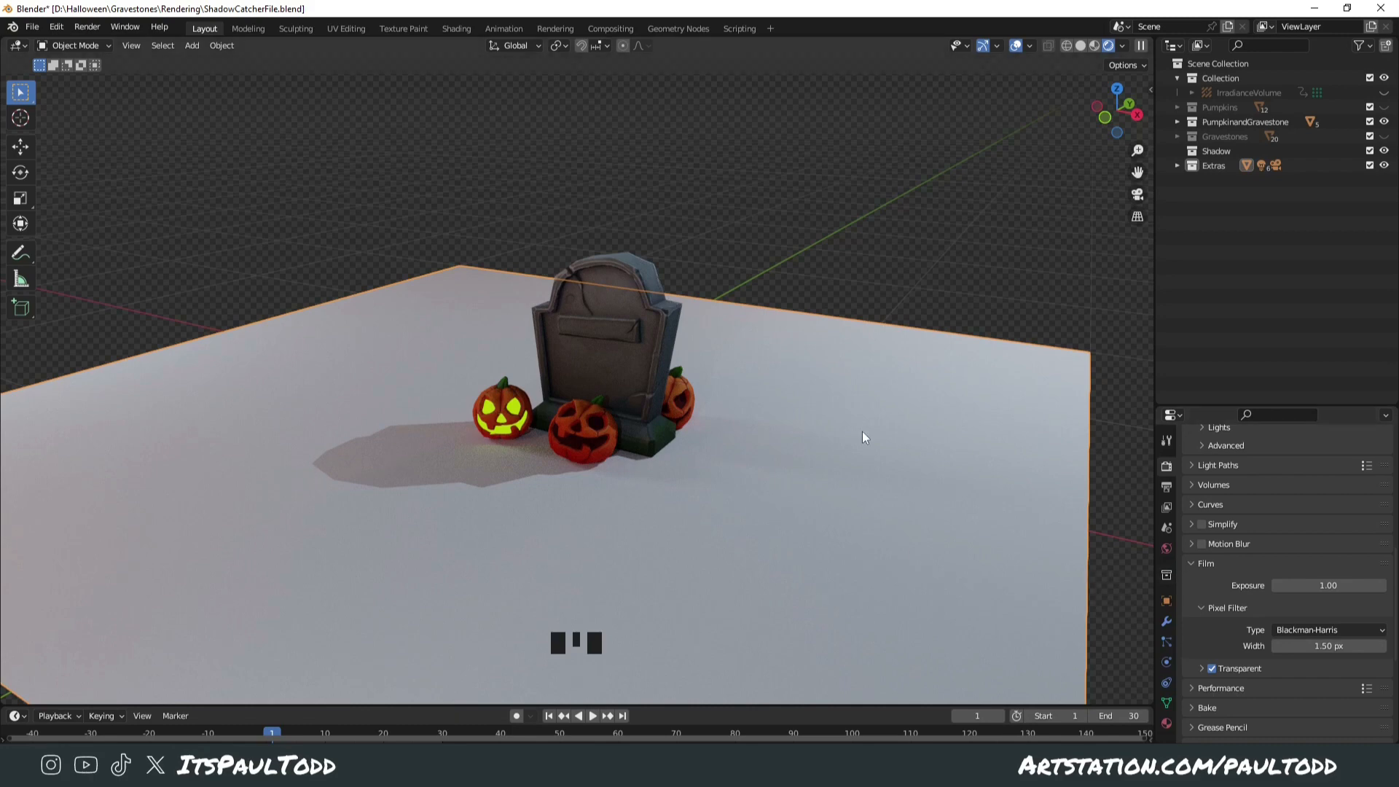
pyautogui.click(822, 356)
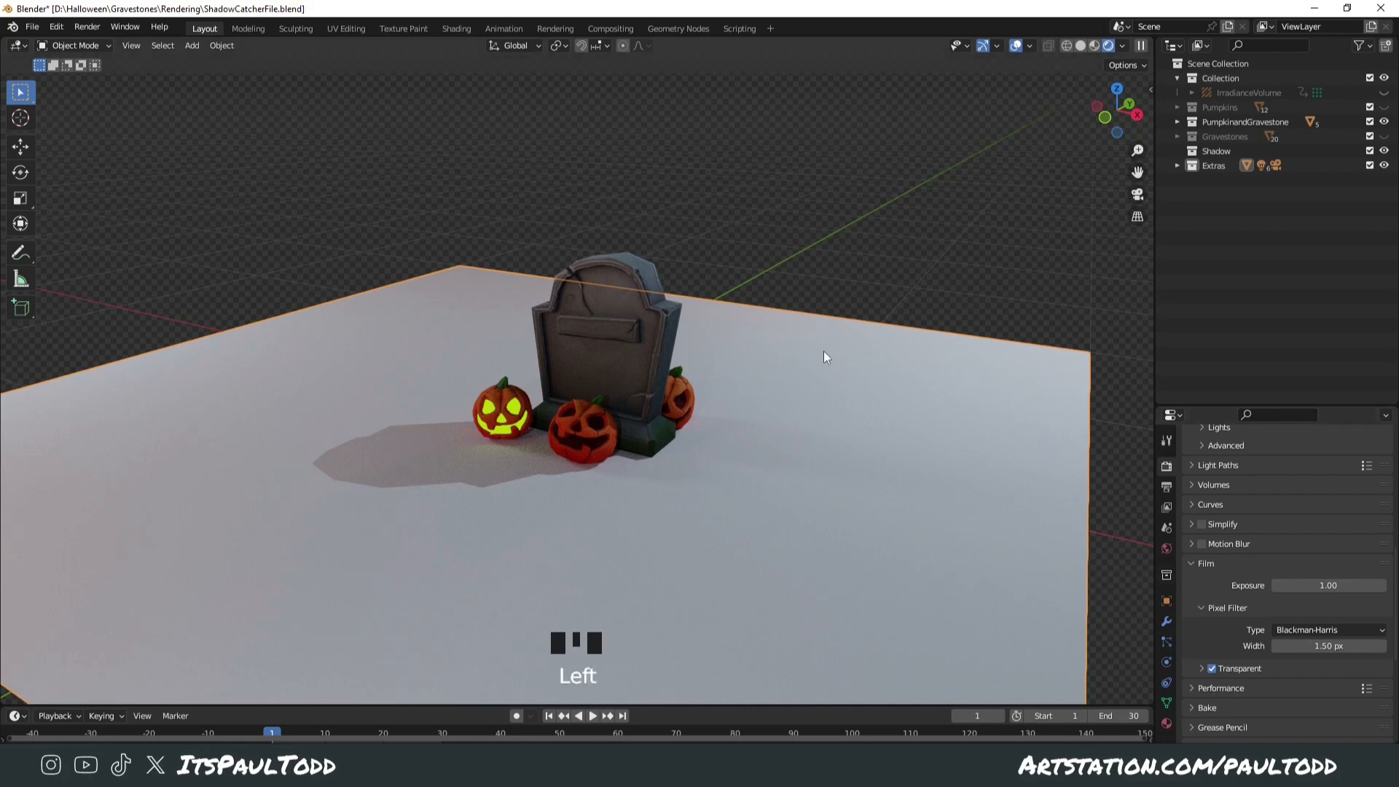
pyautogui.click(1165, 605)
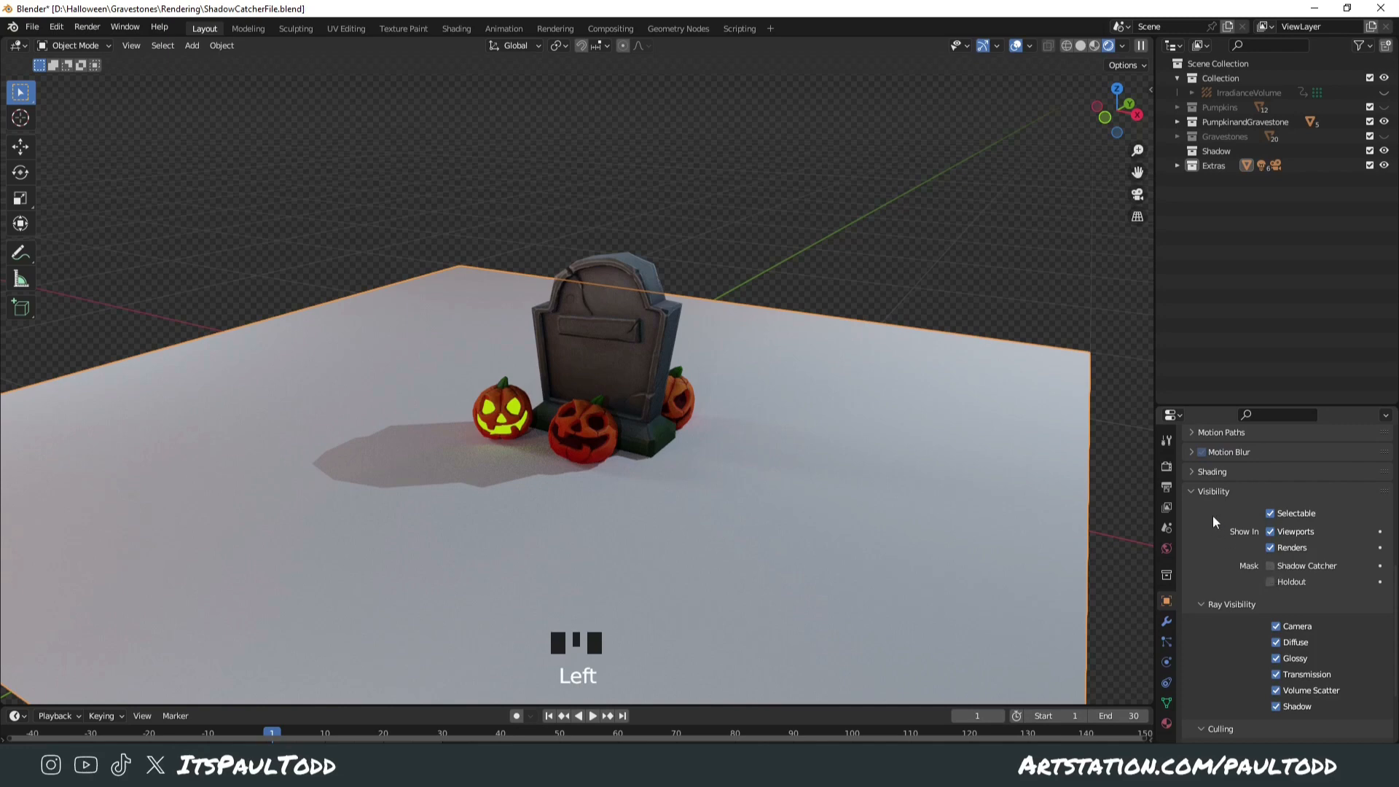
pyautogui.click(1216, 493)
pyautogui.scroll(3, 1239, 619)
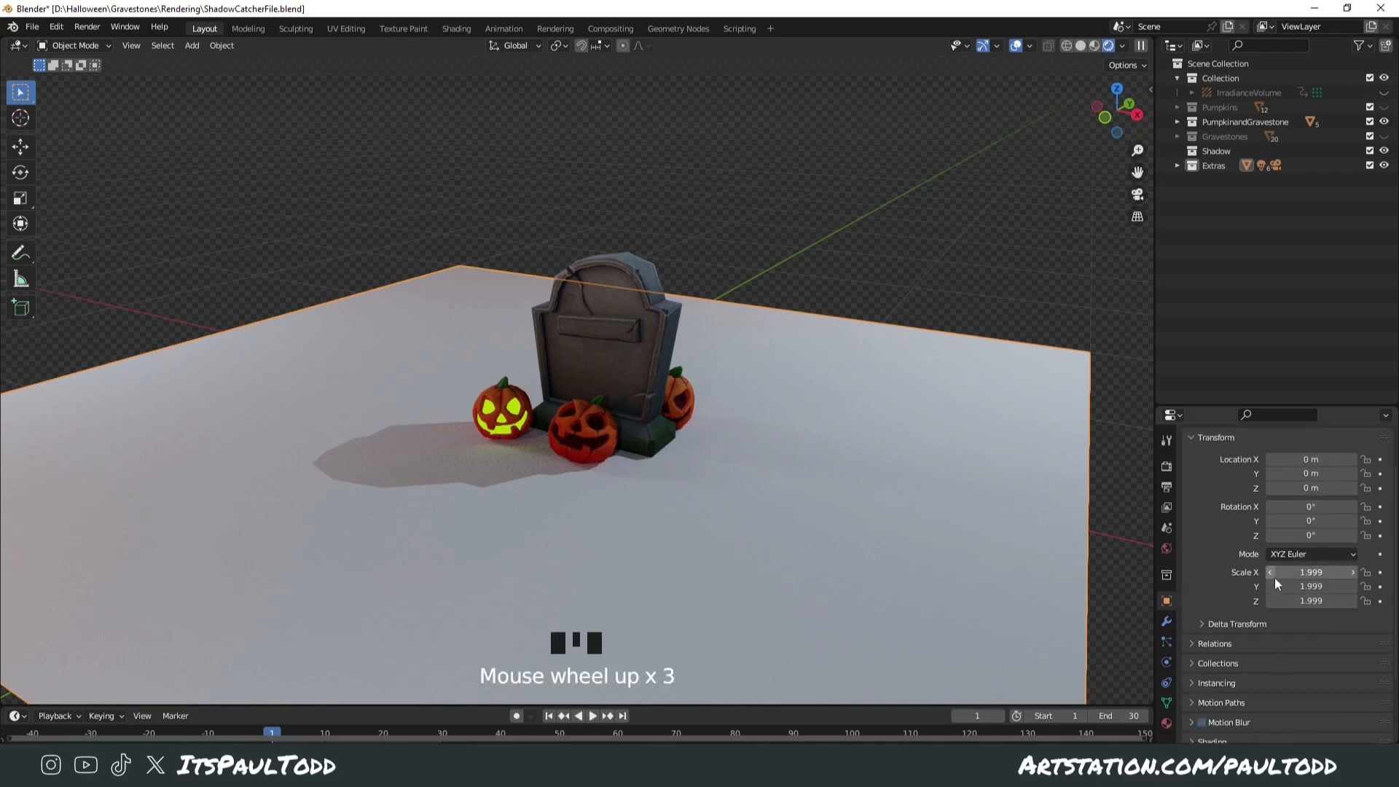
pyautogui.scroll(-7, 1253, 619)
pyautogui.click(1213, 678)
pyautogui.scroll(-4, 1220, 676)
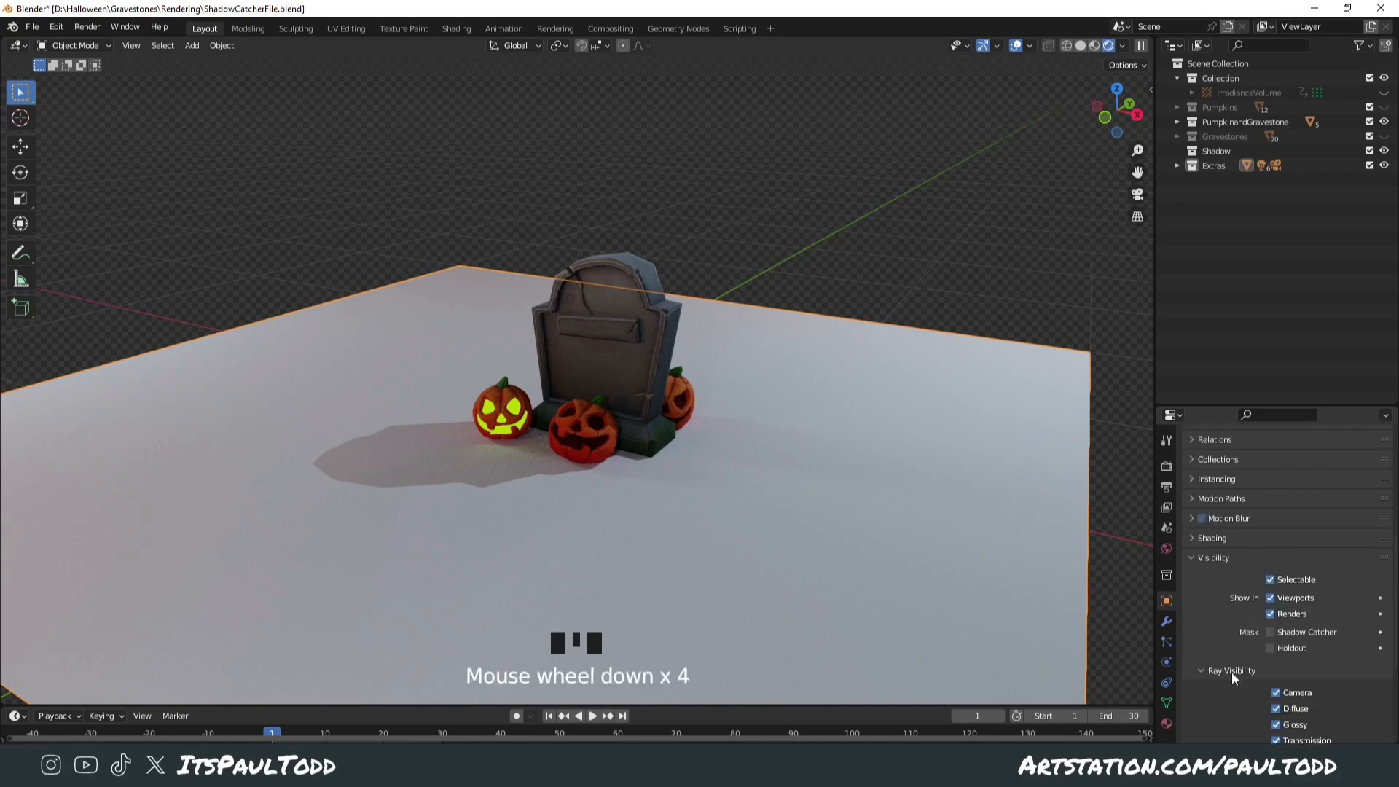
pyautogui.click(1270, 632)
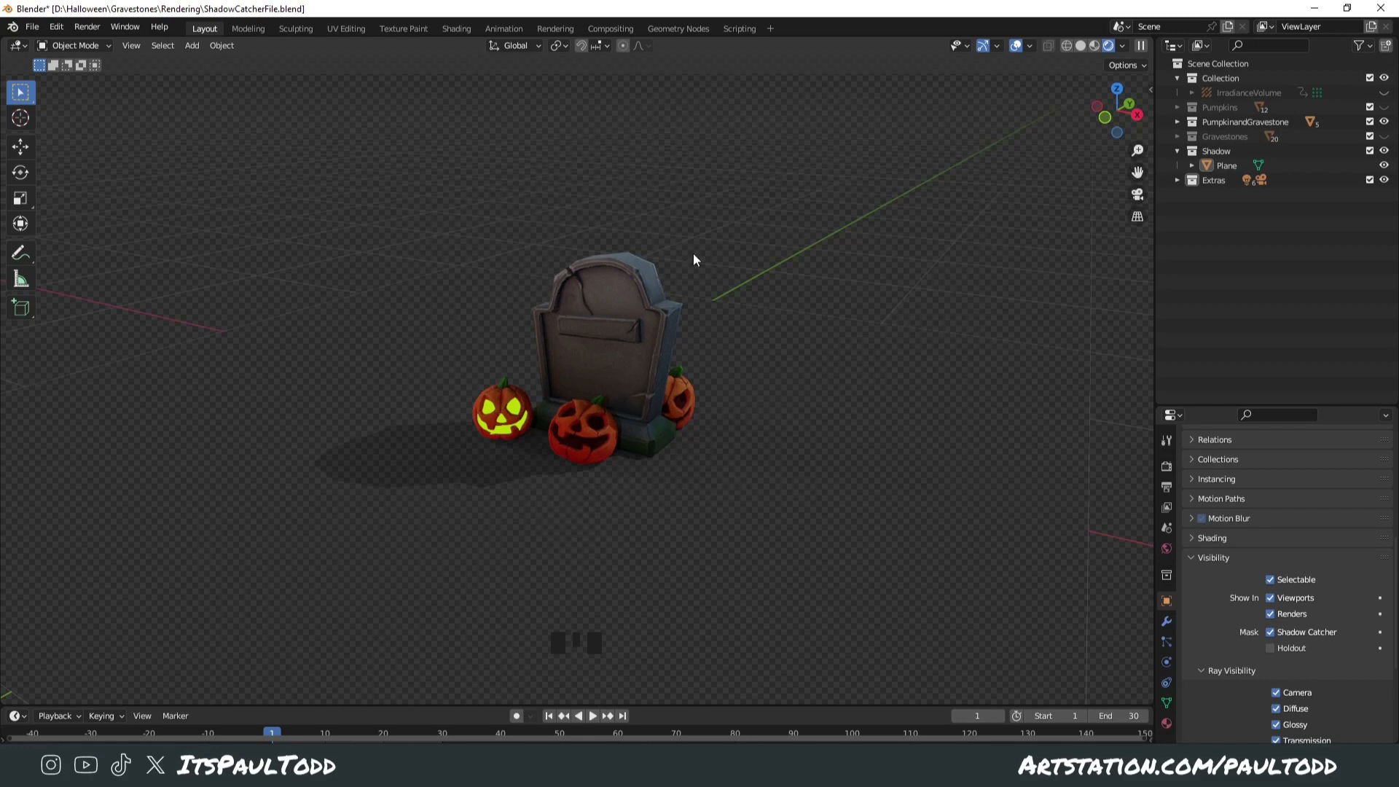
# - Examine how the gravestone, pumpkins and floor plane are divided between the PumpkinandGravestone and Shadow collections
pyautogui.click(628, 317)
pyautogui.click(684, 382)
pyautogui.click(561, 436)
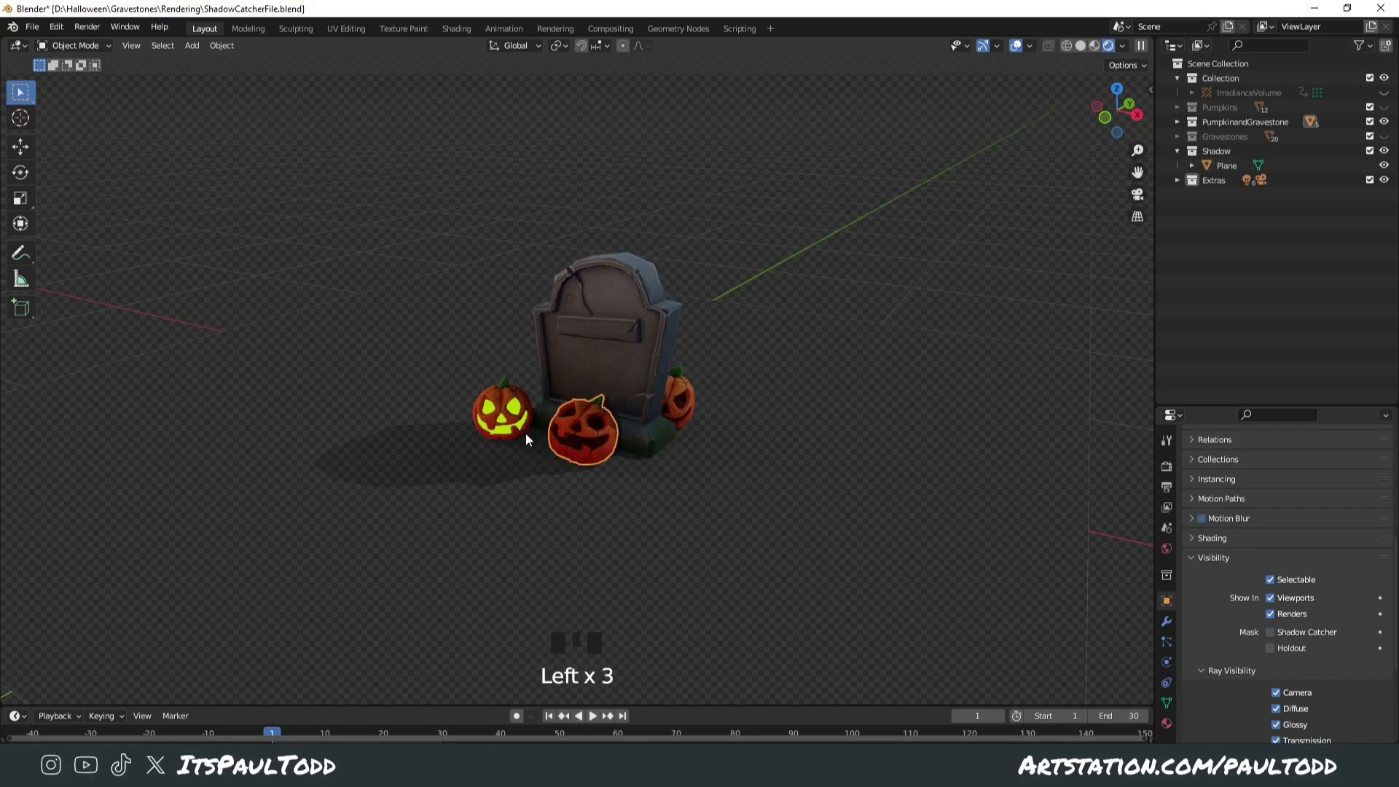
pyautogui.click(524, 431)
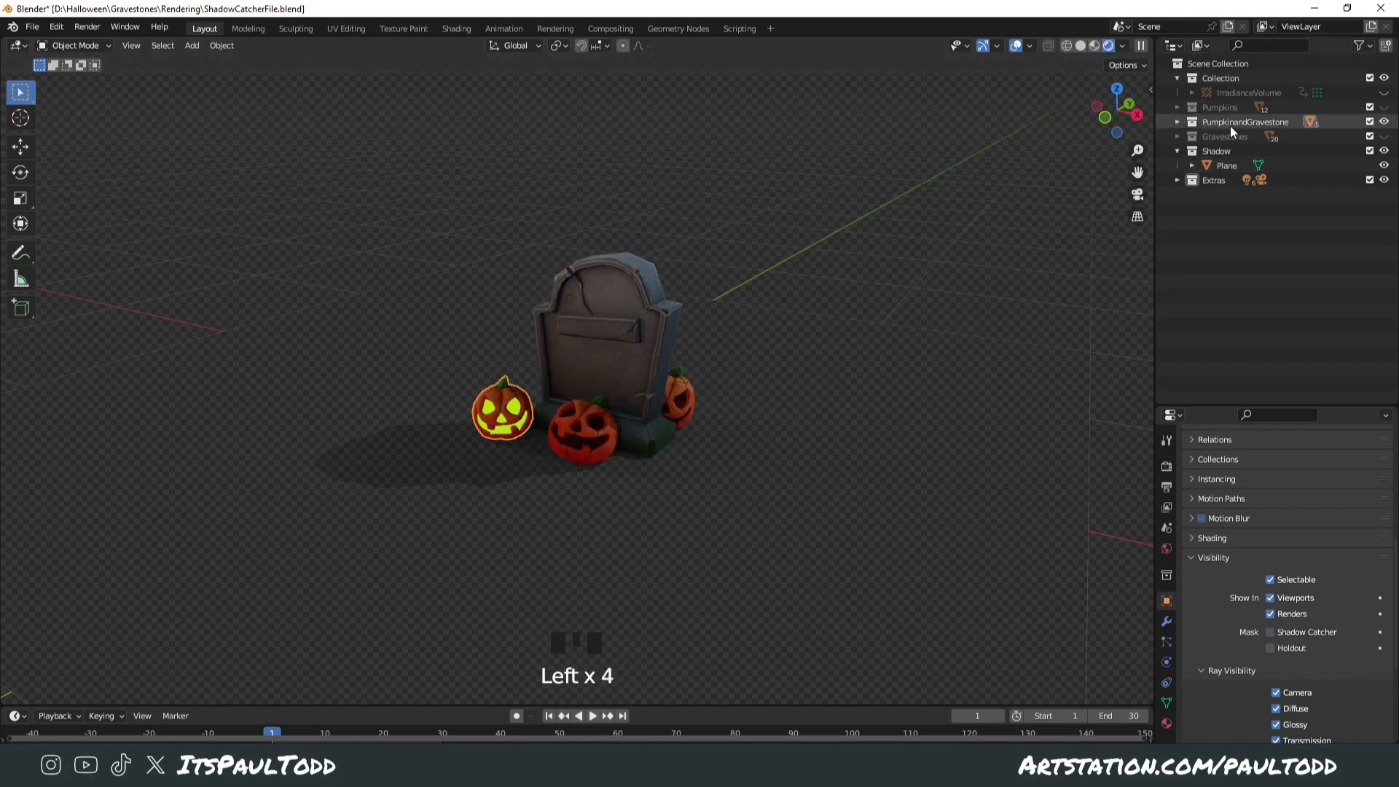
pyautogui.click(1254, 125)
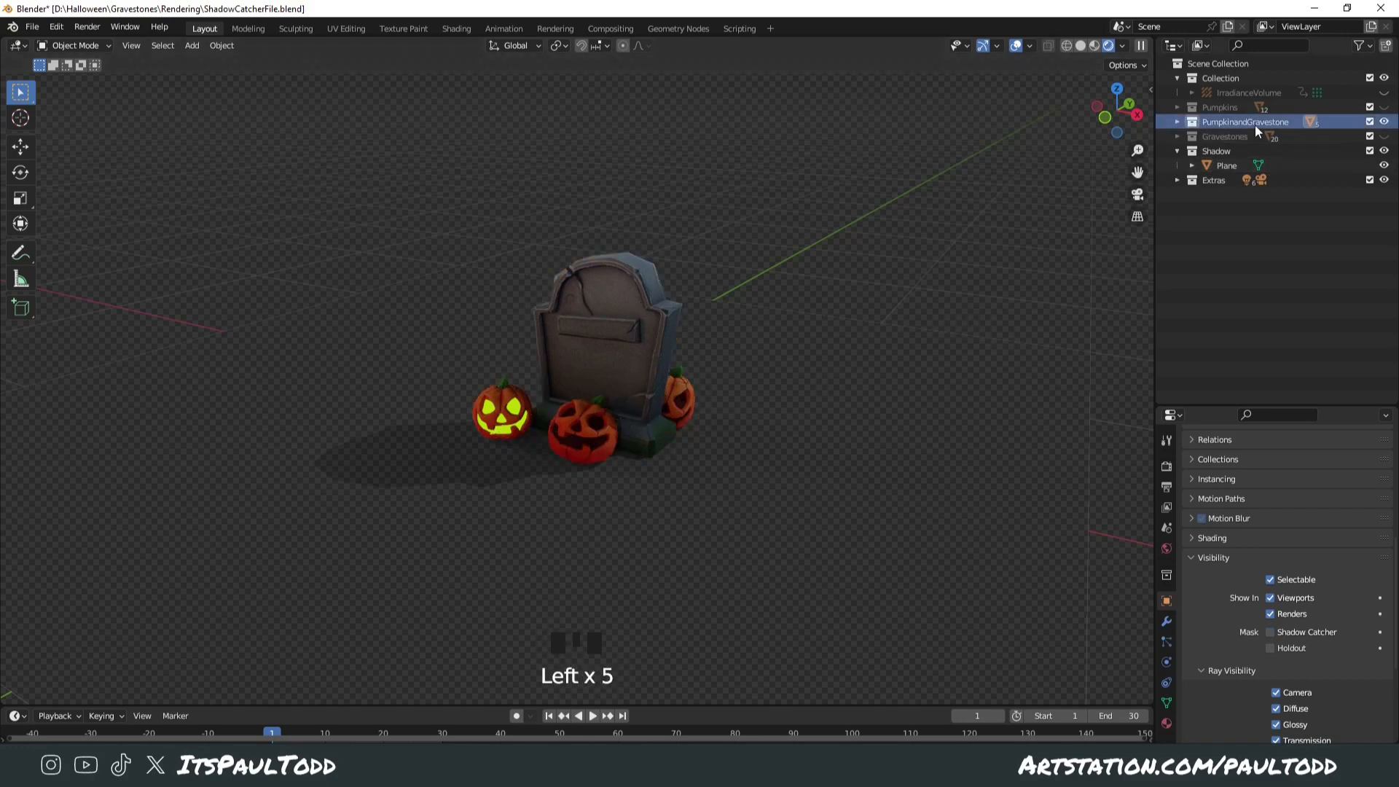
pyautogui.click(789, 324)
pyautogui.click(860, 406)
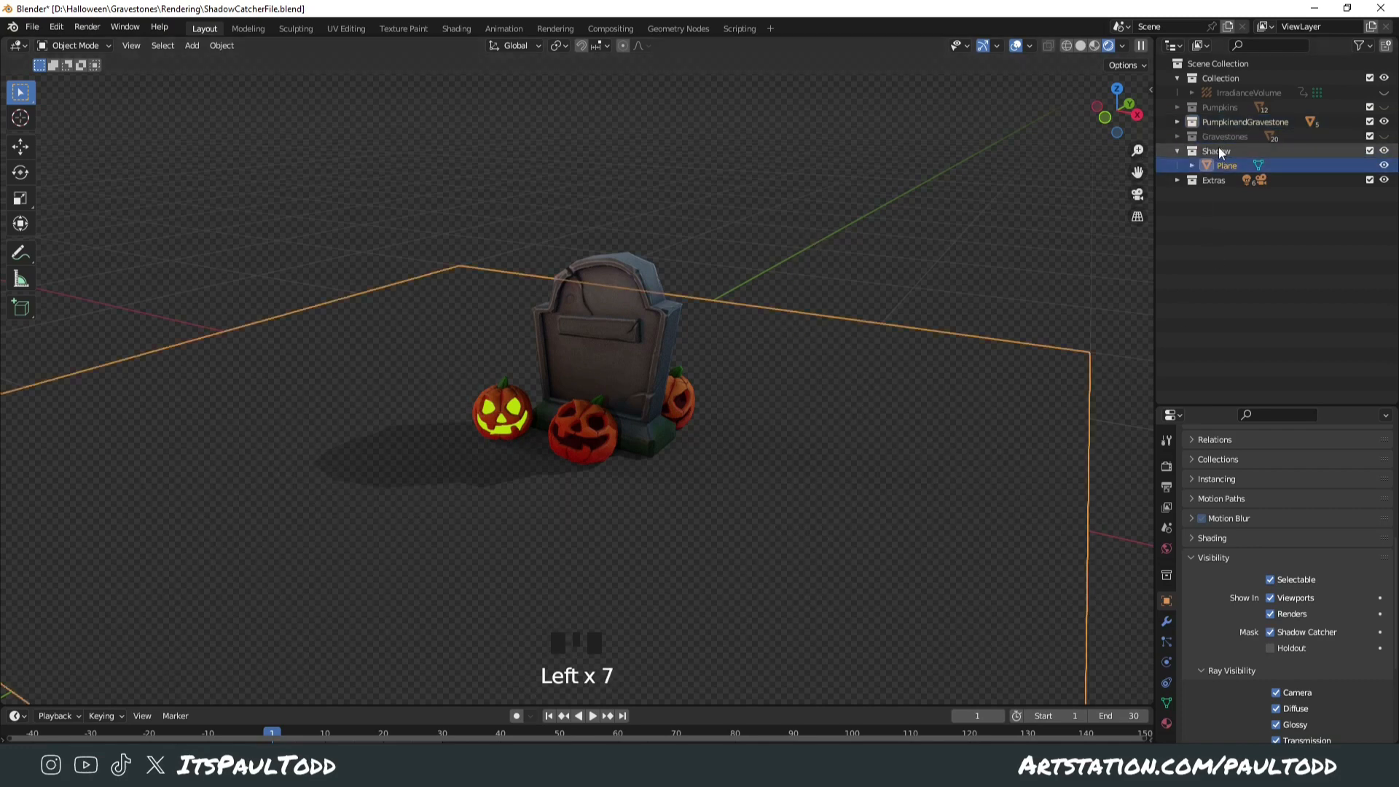
pyautogui.click(977, 301)
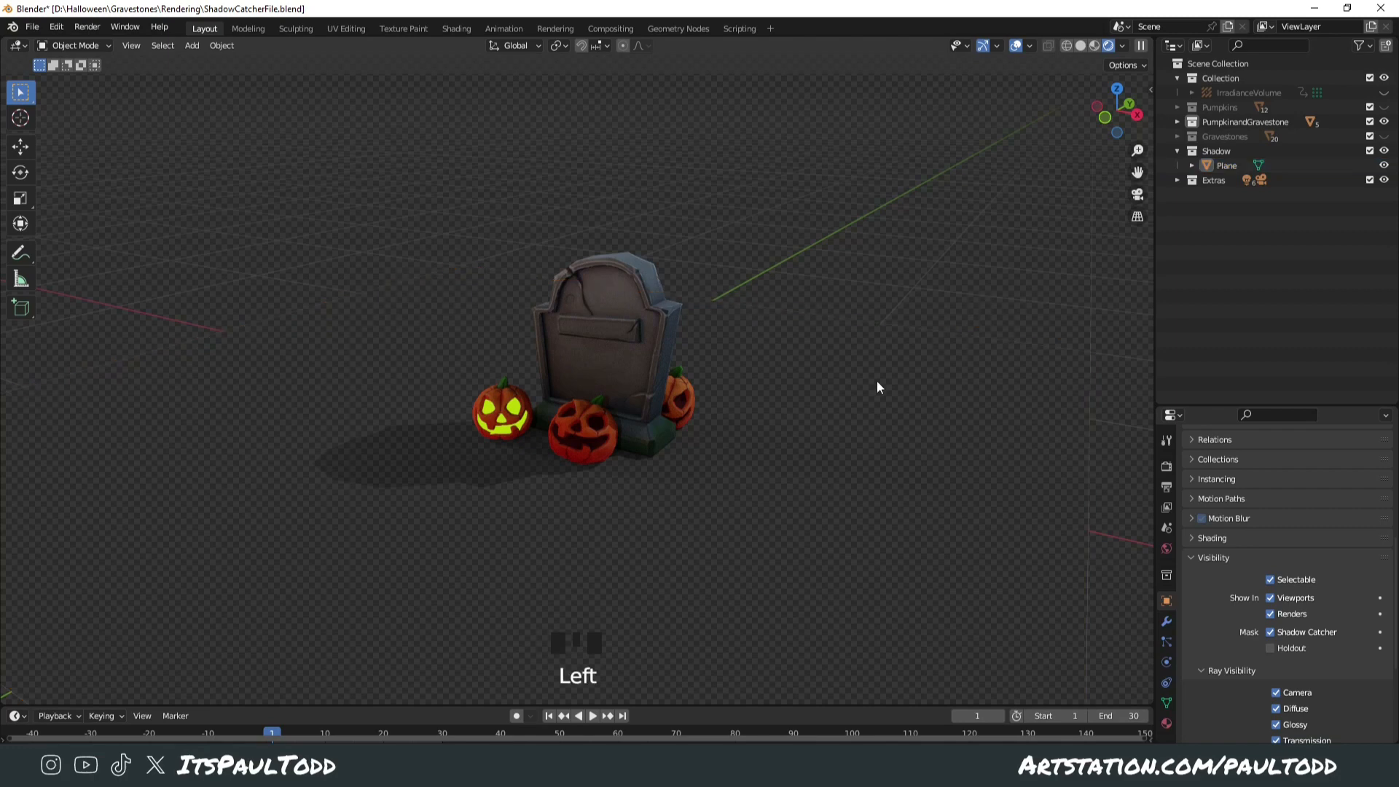
pyautogui.click(878, 381)
pyautogui.click(920, 261)
# - Try moving the floor plane into a new collection, and undo the move
pyautogui.click(858, 365)
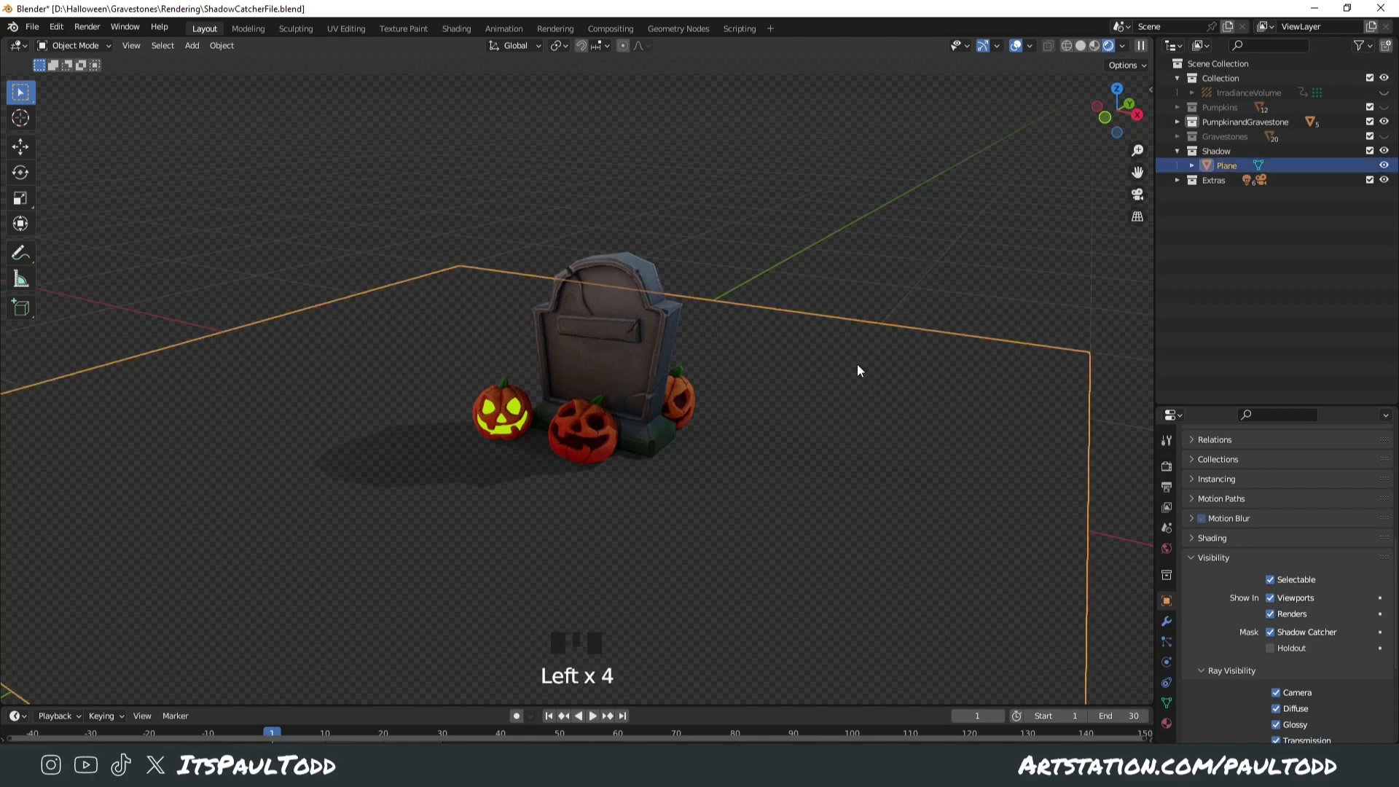
pyautogui.press('m')
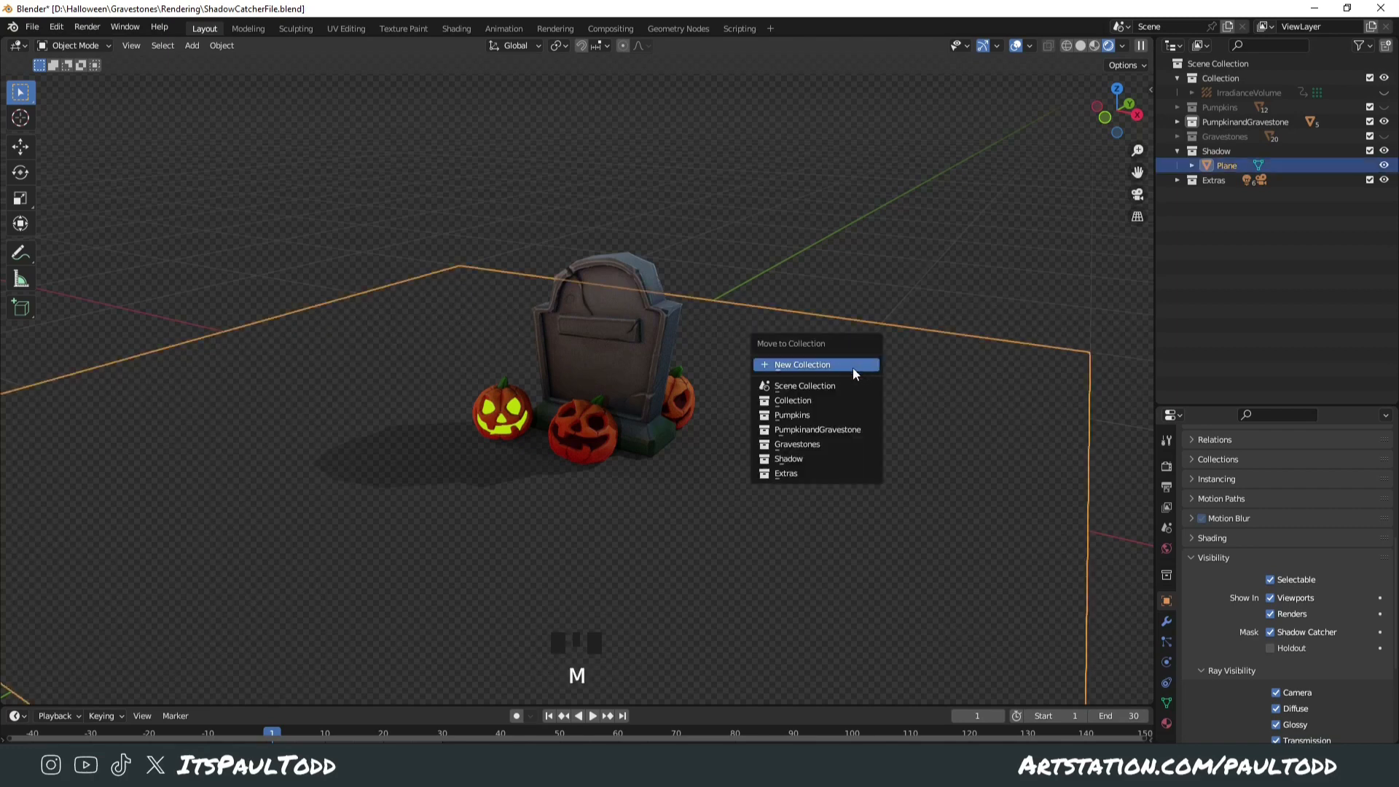
pyautogui.click(811, 365)
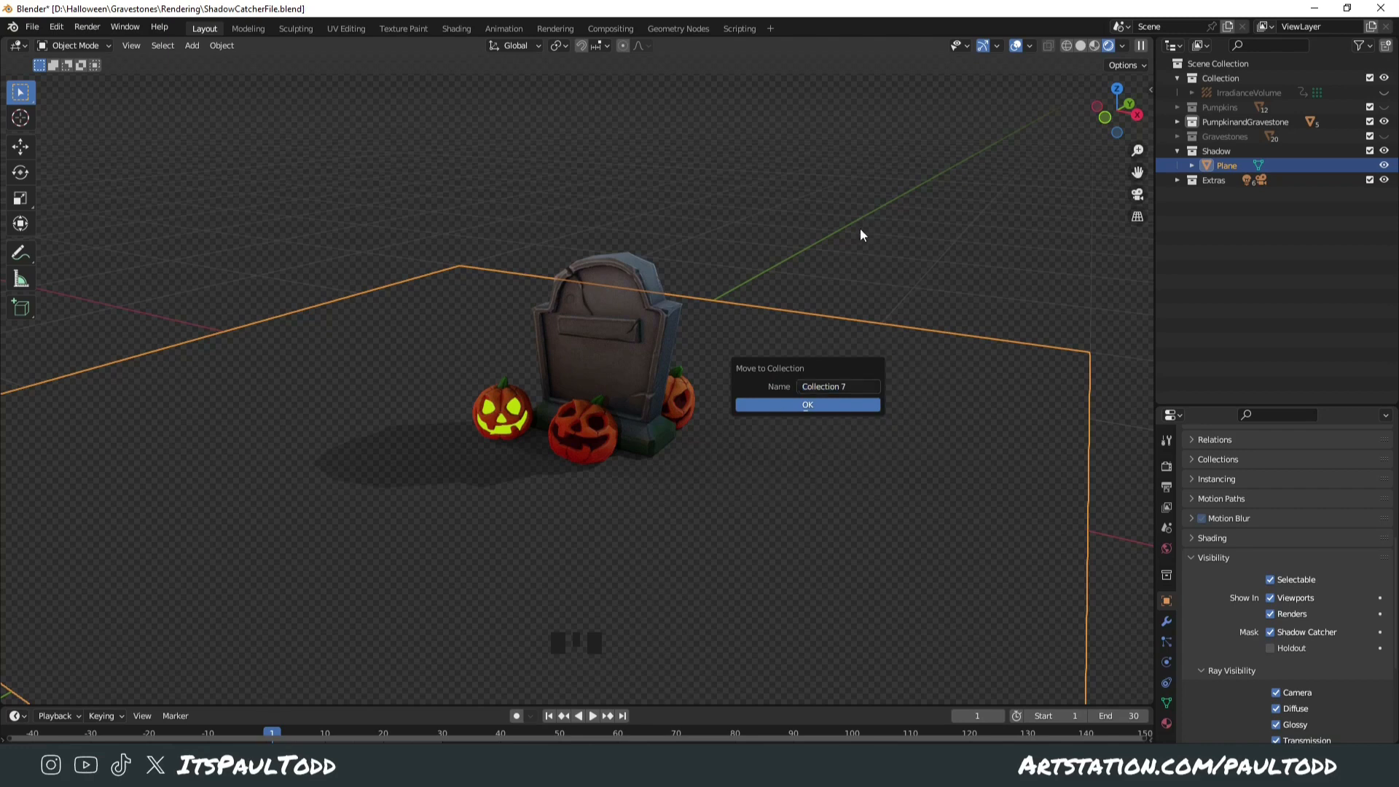
pyautogui.click(819, 405)
pyautogui.hotkey('ctrl', 'z')
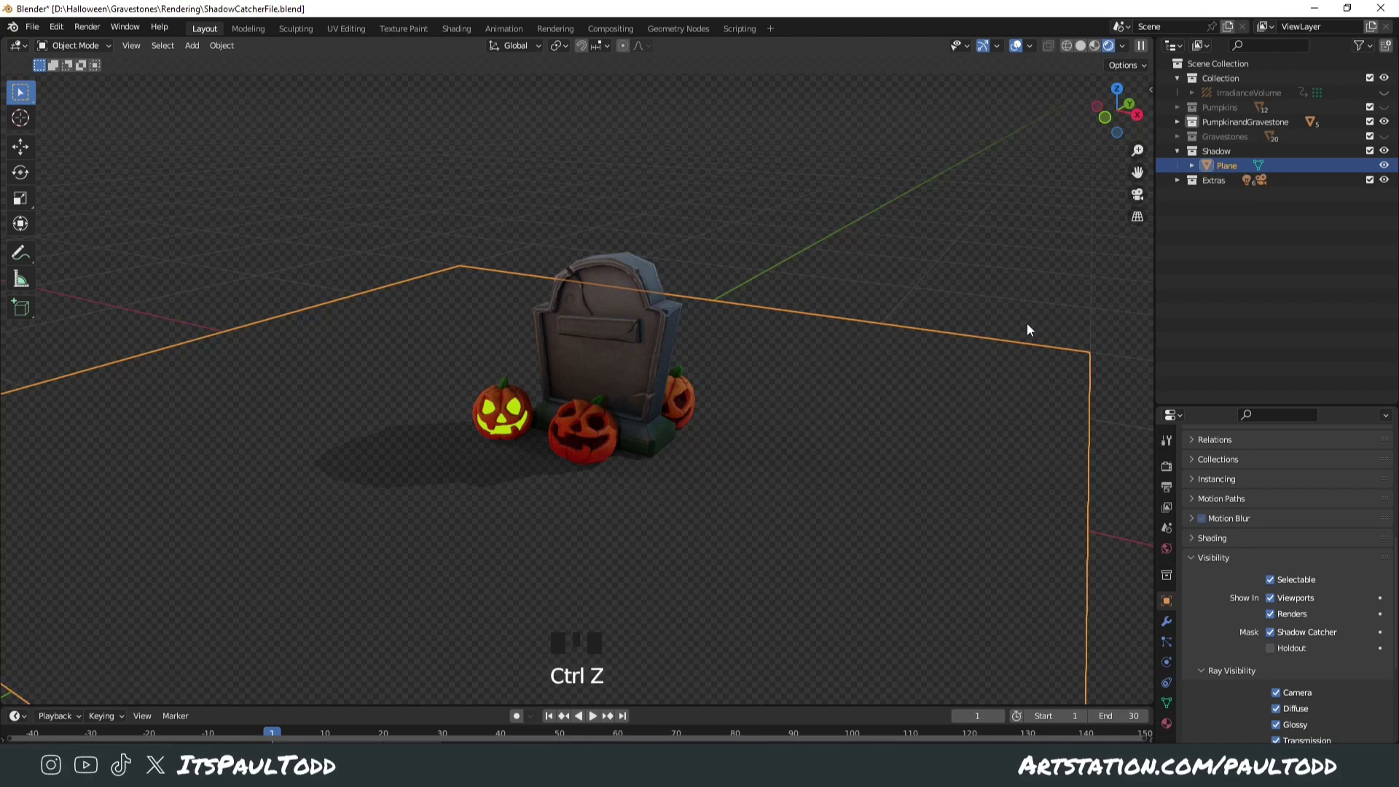
pyautogui.click(1000, 275)
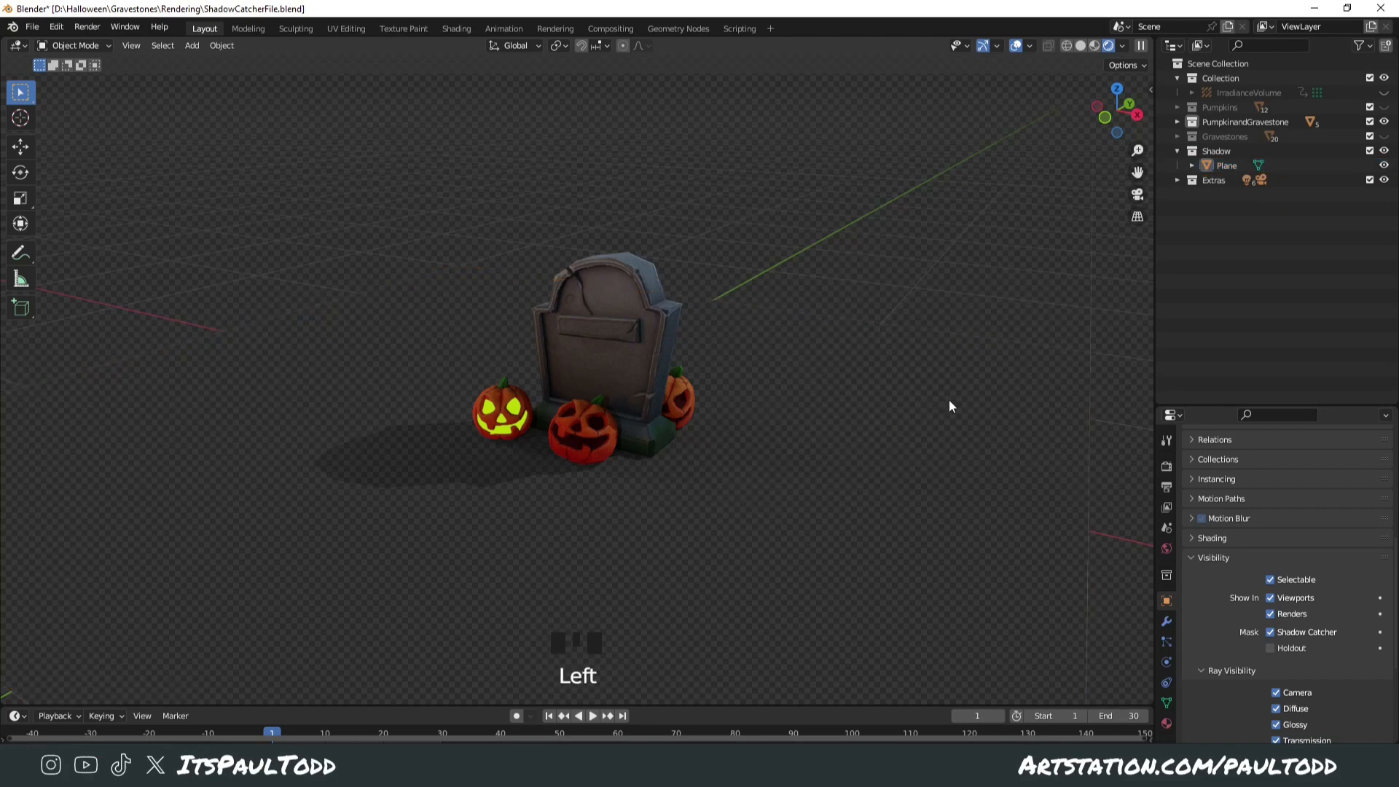
# - Show the Holdout toggles in the outliner and turn on Holdout for the PumpkinandGravestone collection
pyautogui.click(1367, 51)
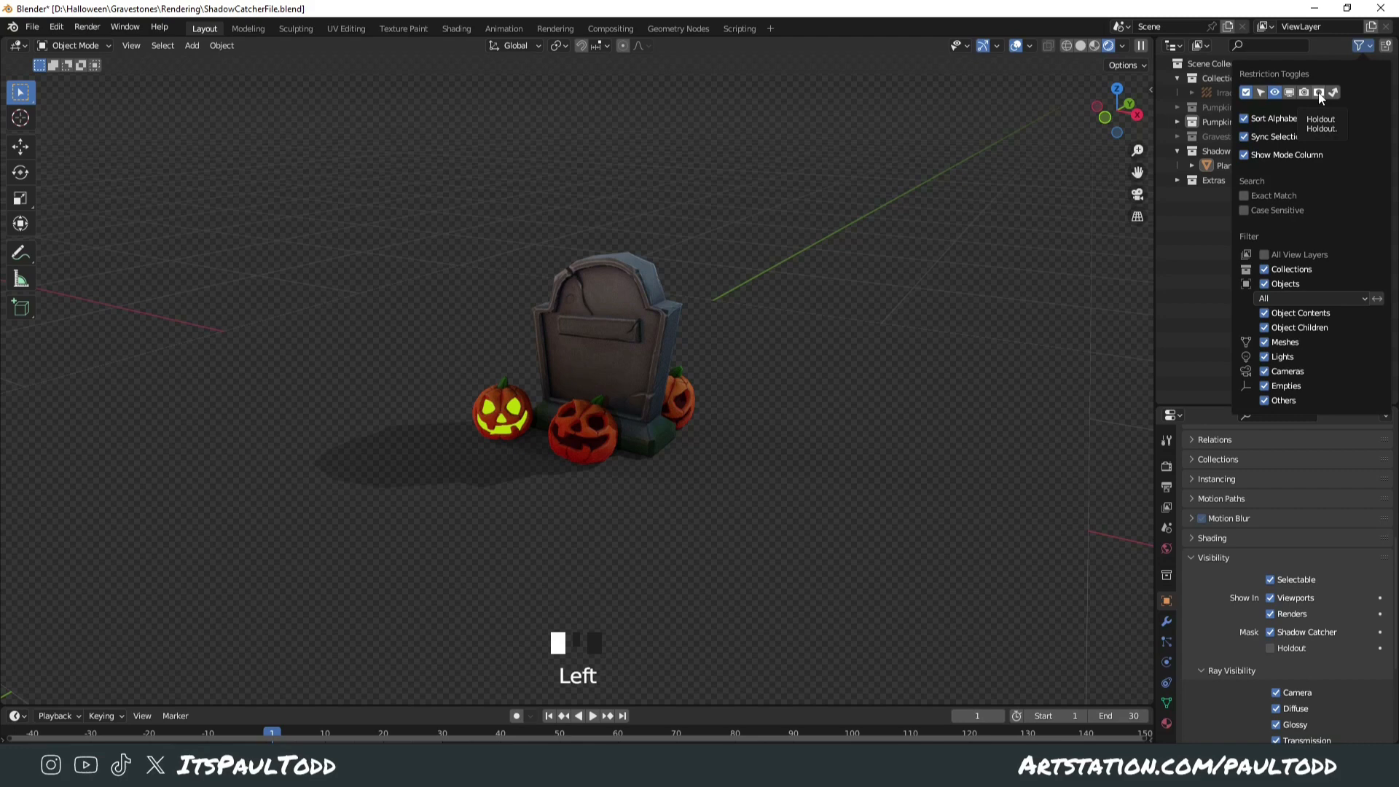
pyautogui.click(1373, 46)
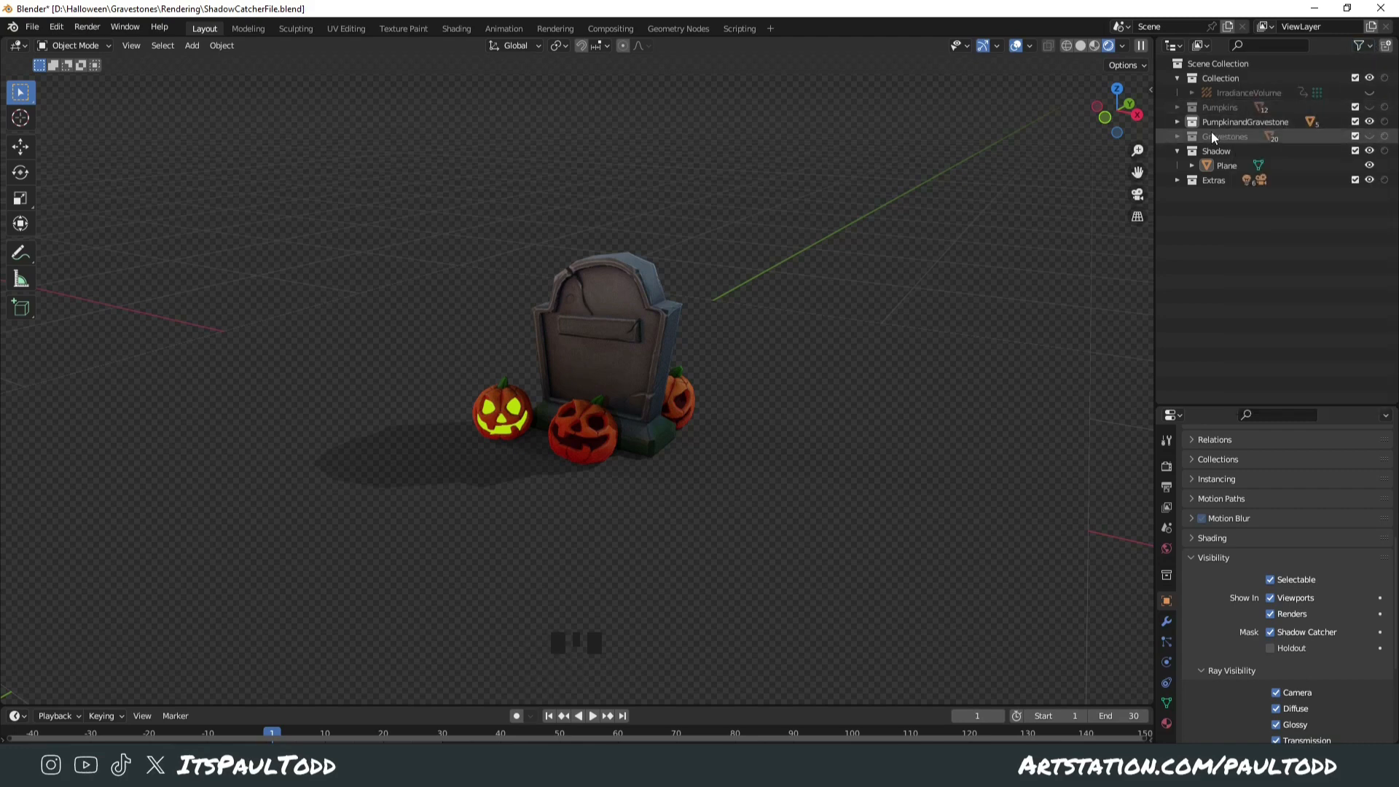
pyautogui.click(1383, 122)
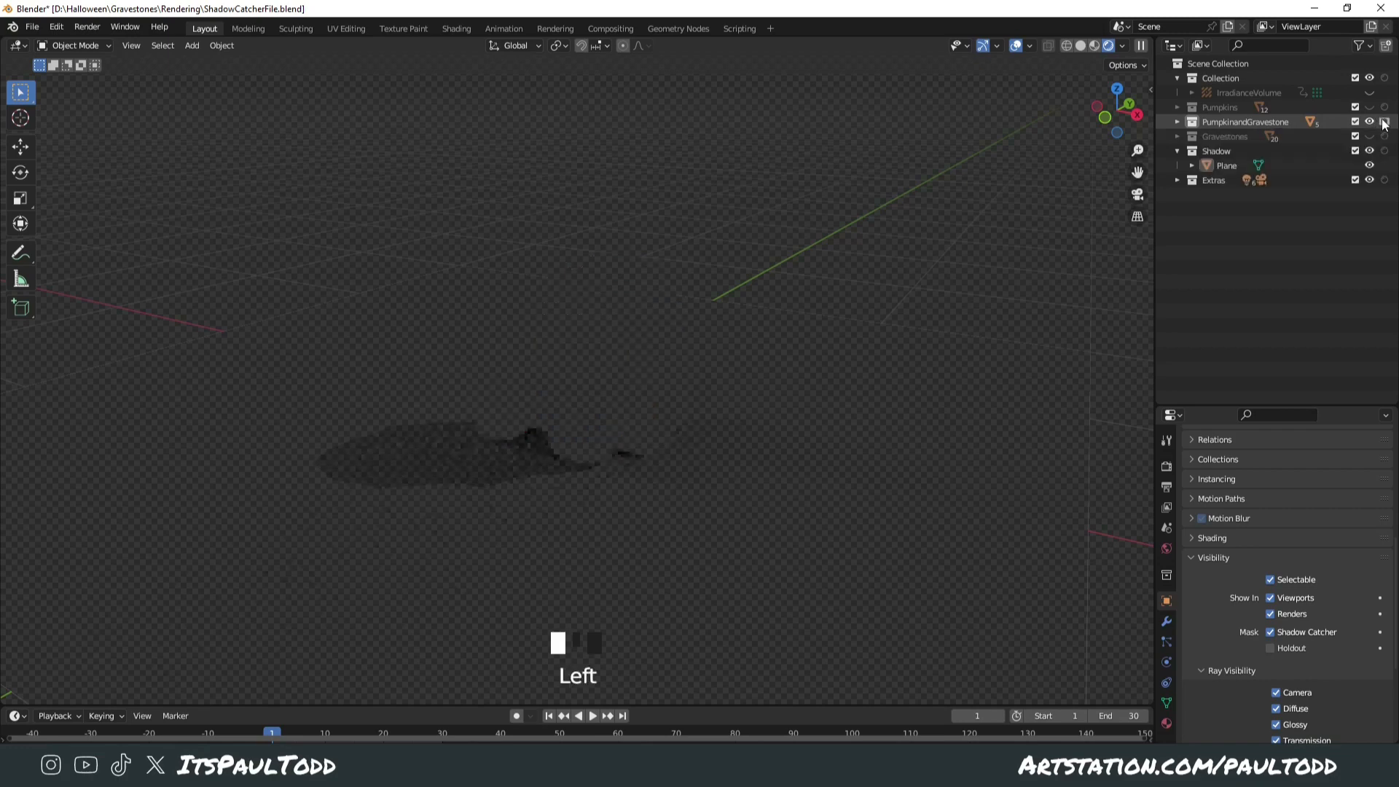
# - Render the scene as a still image with only the shadow showing
pyautogui.click(833, 223)
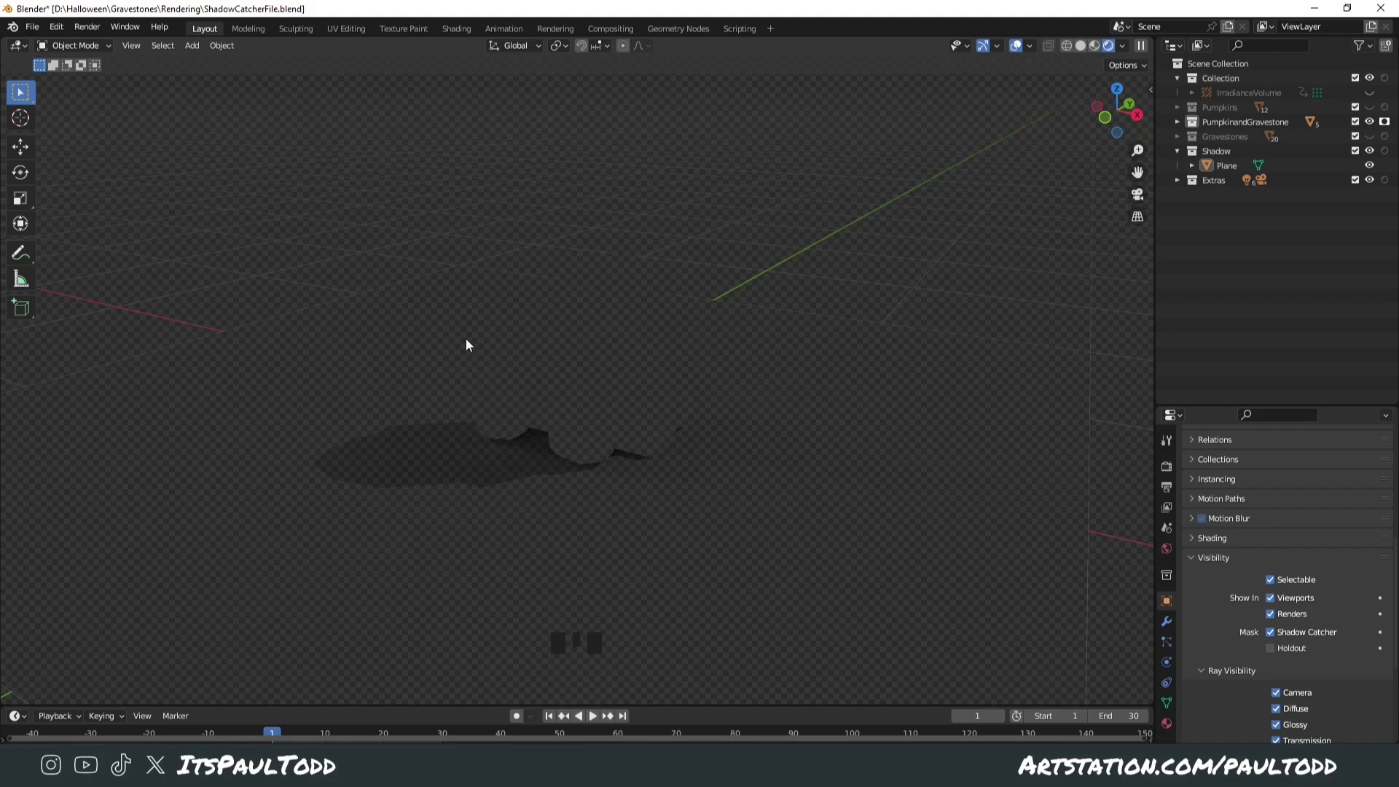
pyautogui.click(90, 26)
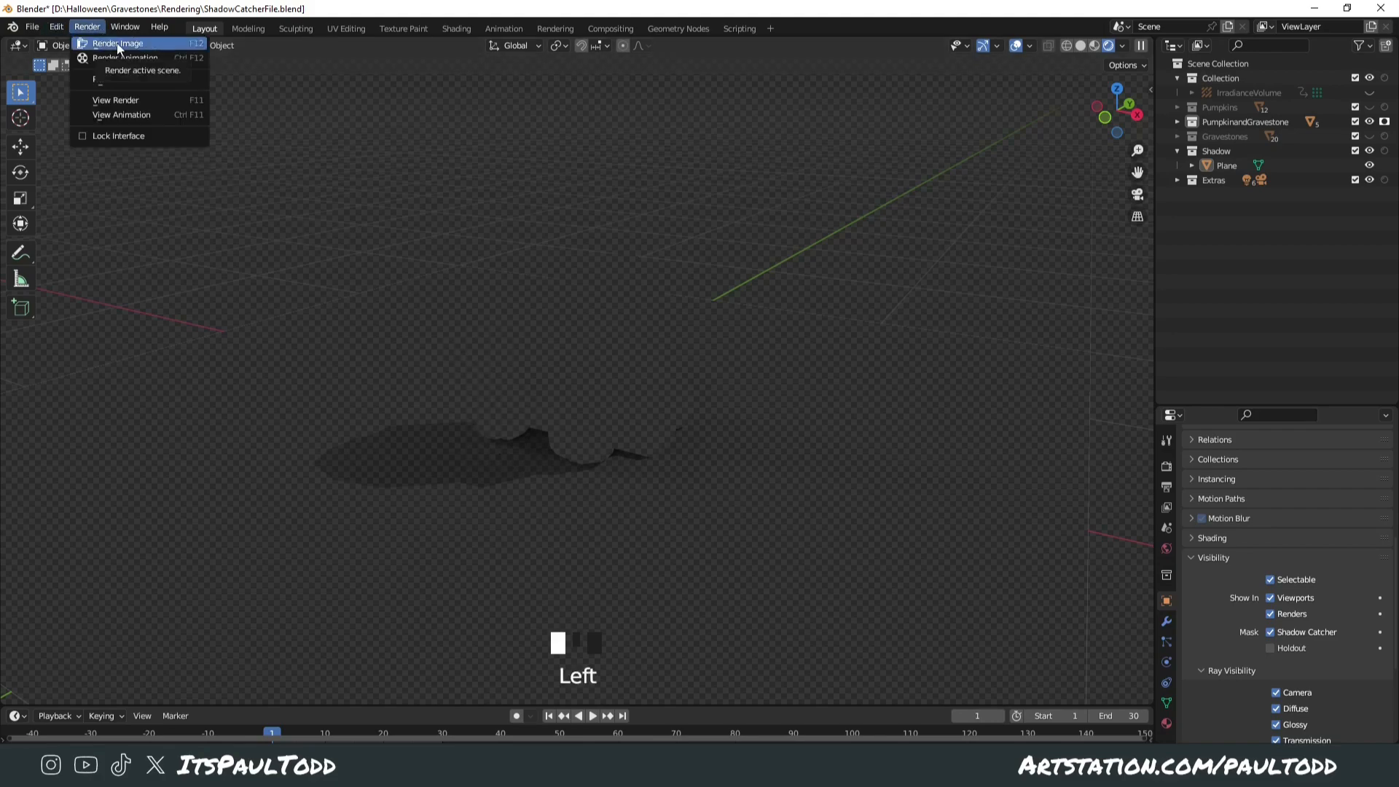
pyautogui.click(105, 41)
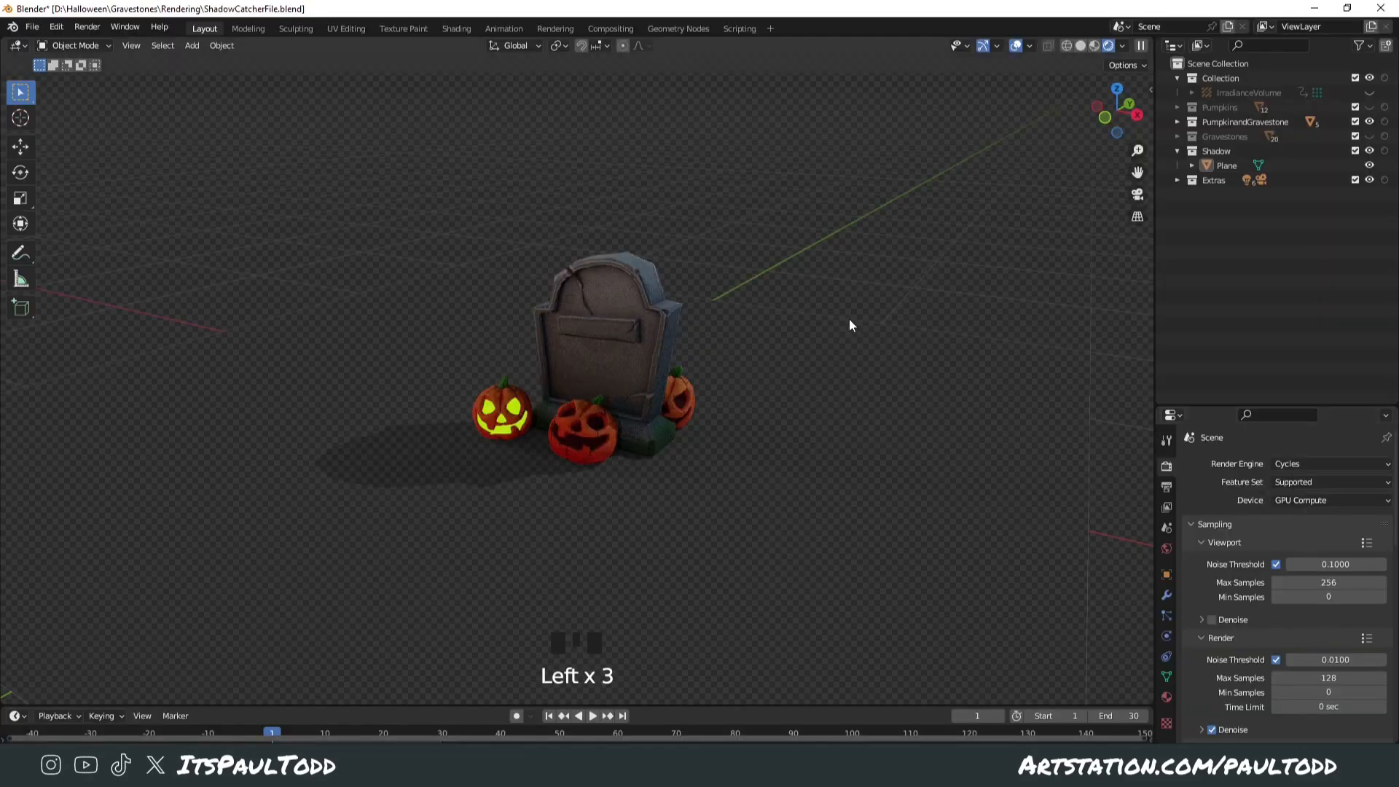
# - Set the output color mode to RGBA for the PNG file format
pyautogui.click(1165, 486)
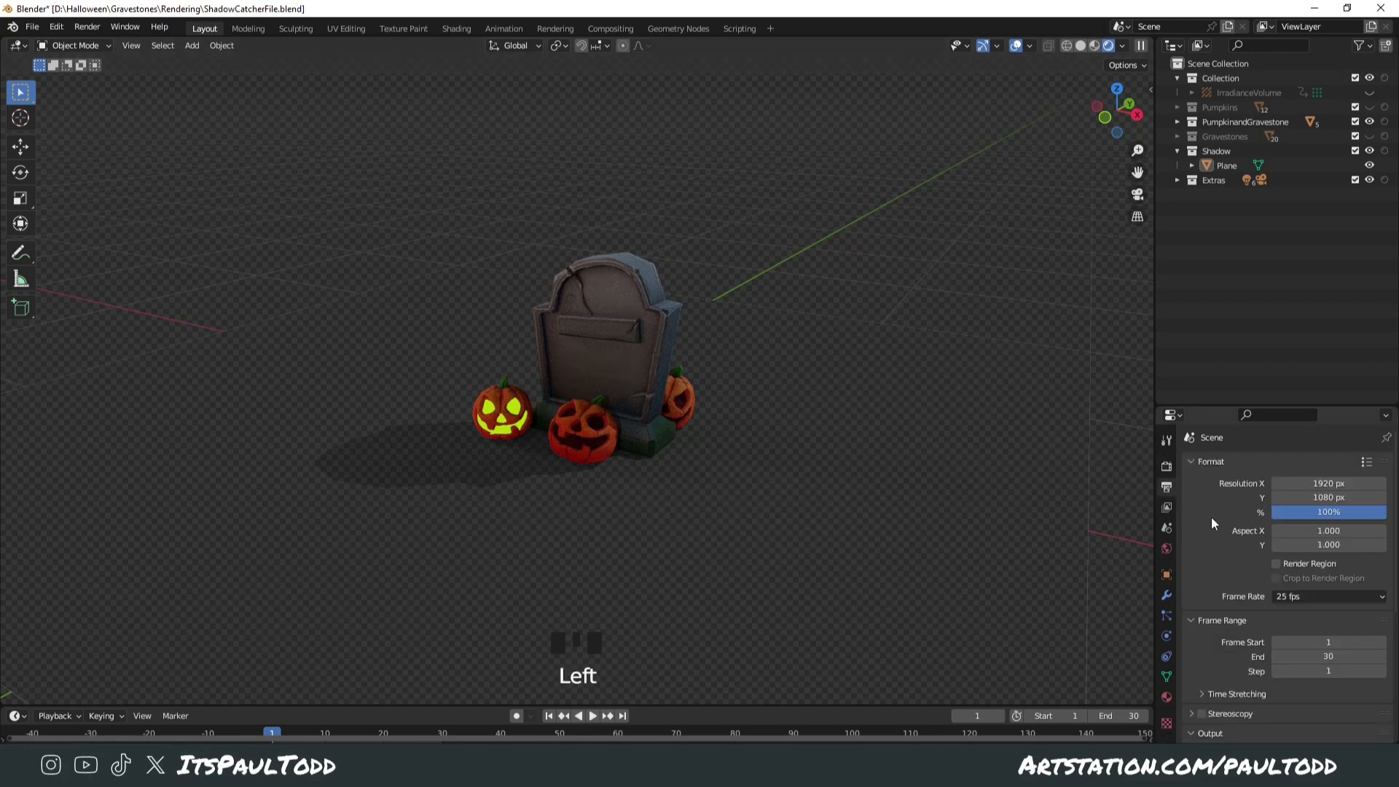
pyautogui.scroll(-9, 1221, 543)
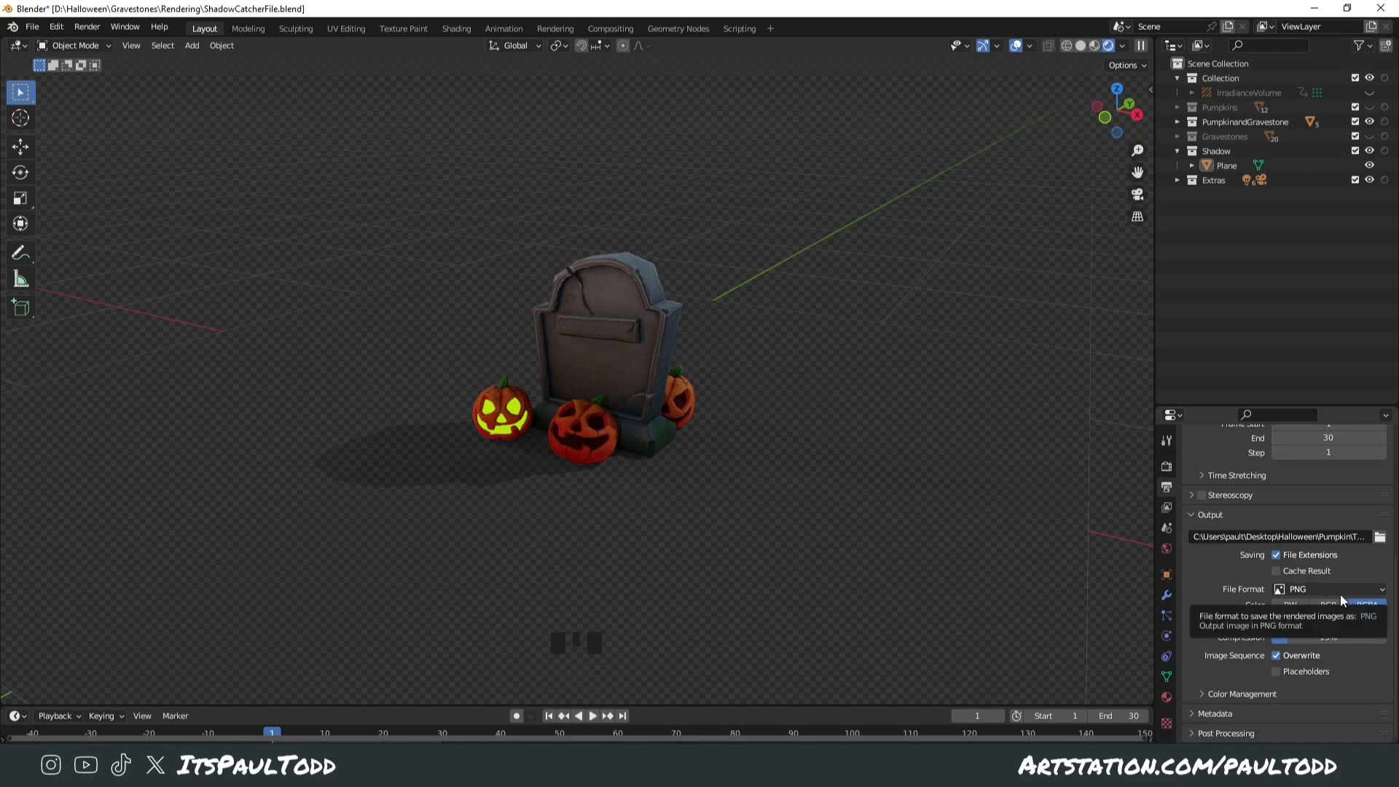
pyautogui.click(1374, 608)
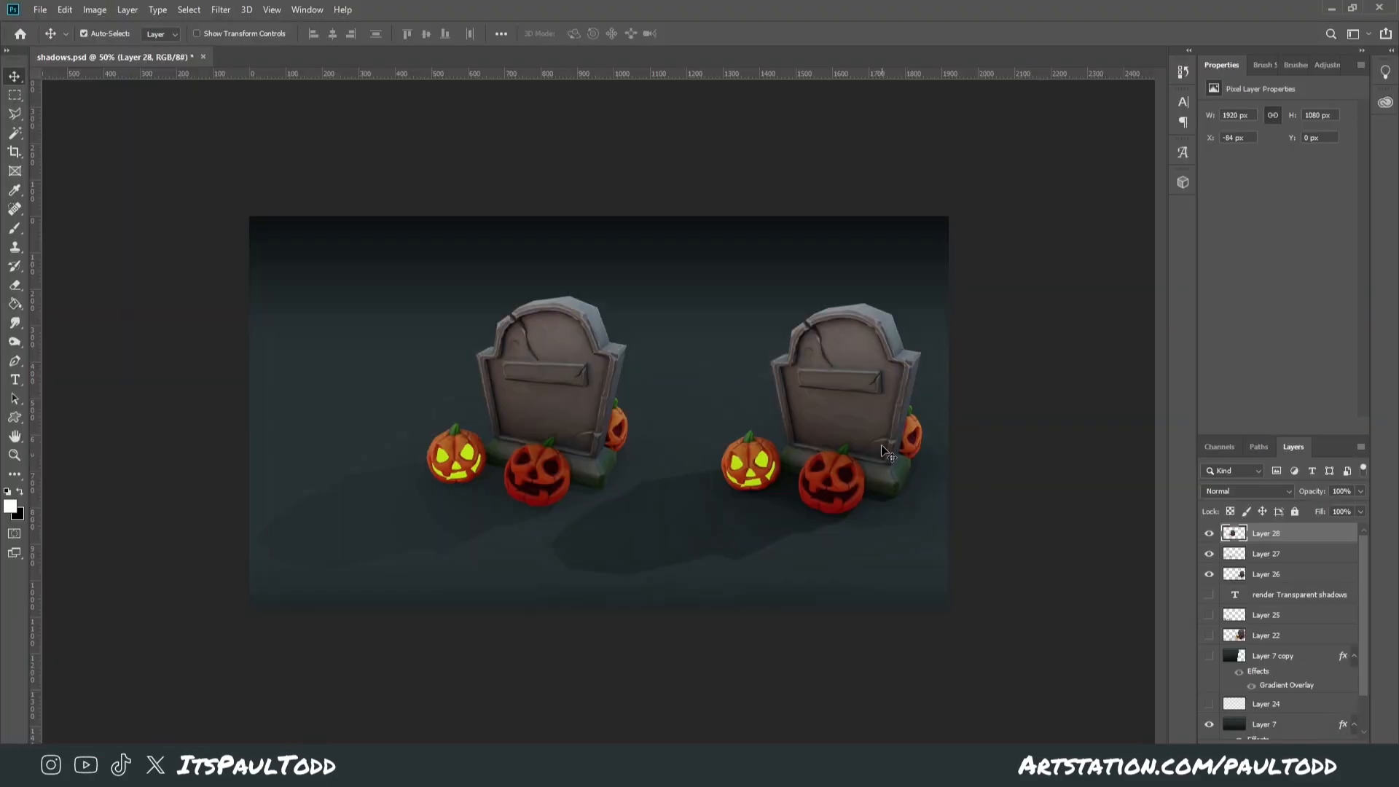
# - In Photoshop's shadows.psd, move the gravestone render on Layer 26 to X 724 px, Y 52 px
pyautogui.moveTo(859, 391)
pyautogui.mouseDown()
pyautogui.moveTo(866, 359)
pyautogui.moveTo(859, 396)
pyautogui.mouseUp()
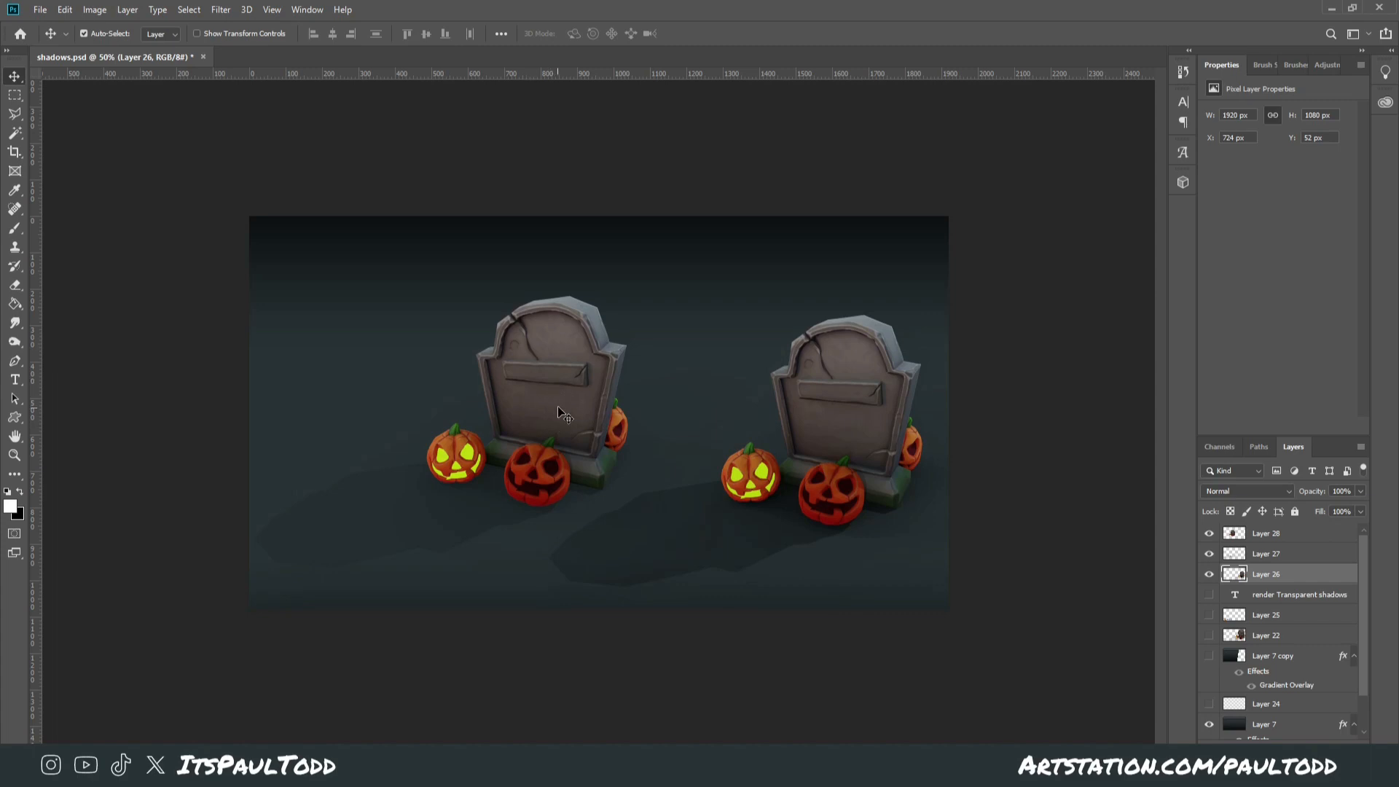
pyautogui.moveTo(550, 405)
pyautogui.mouseDown()
pyautogui.moveTo(570, 370)
pyautogui.moveTo(533, 396)
pyautogui.moveTo(540, 414)
pyautogui.mouseUp()
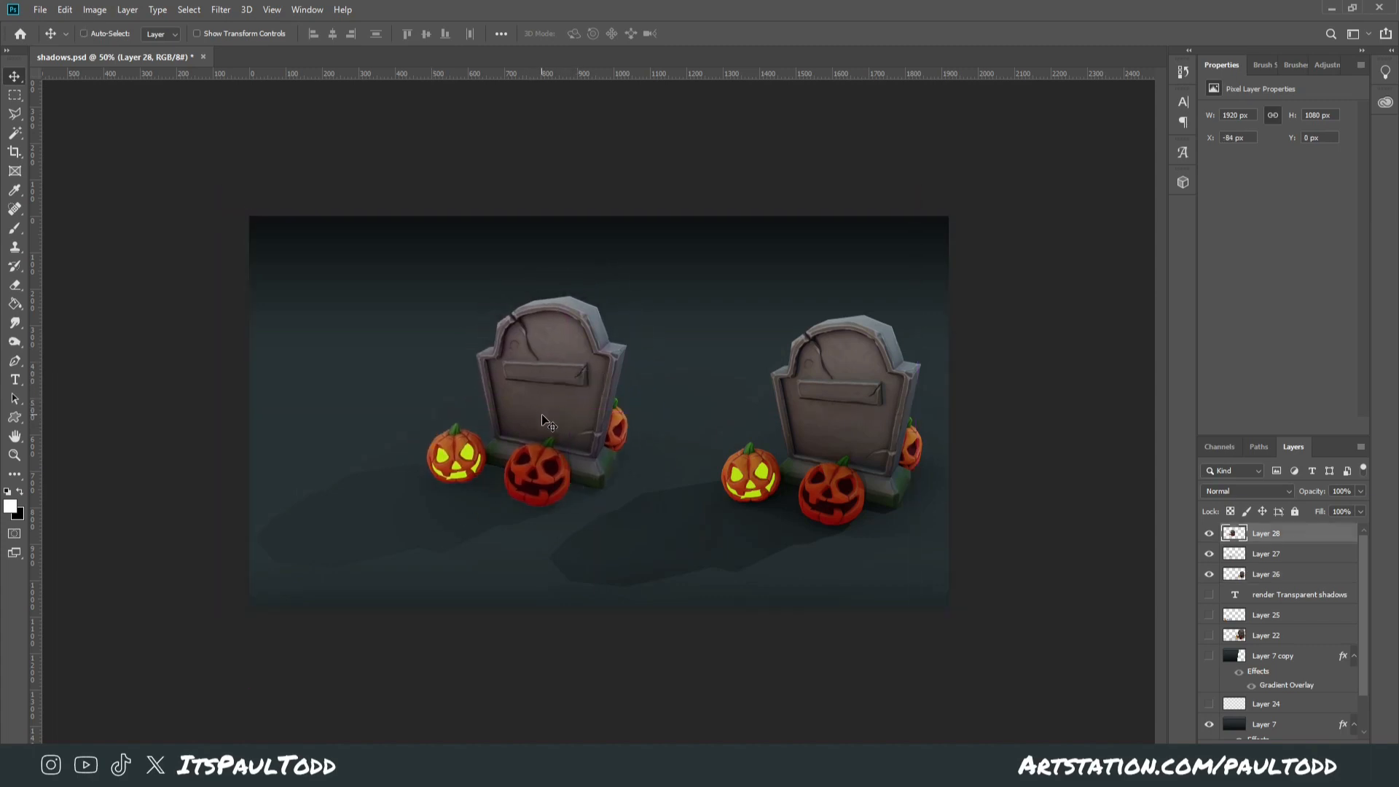
# - Set the opacity of the separate shadow on Layer 27 to 55% and lower it to about 36%
pyautogui.click(1268, 554)
pyautogui.press('5')
pyautogui.press('5')
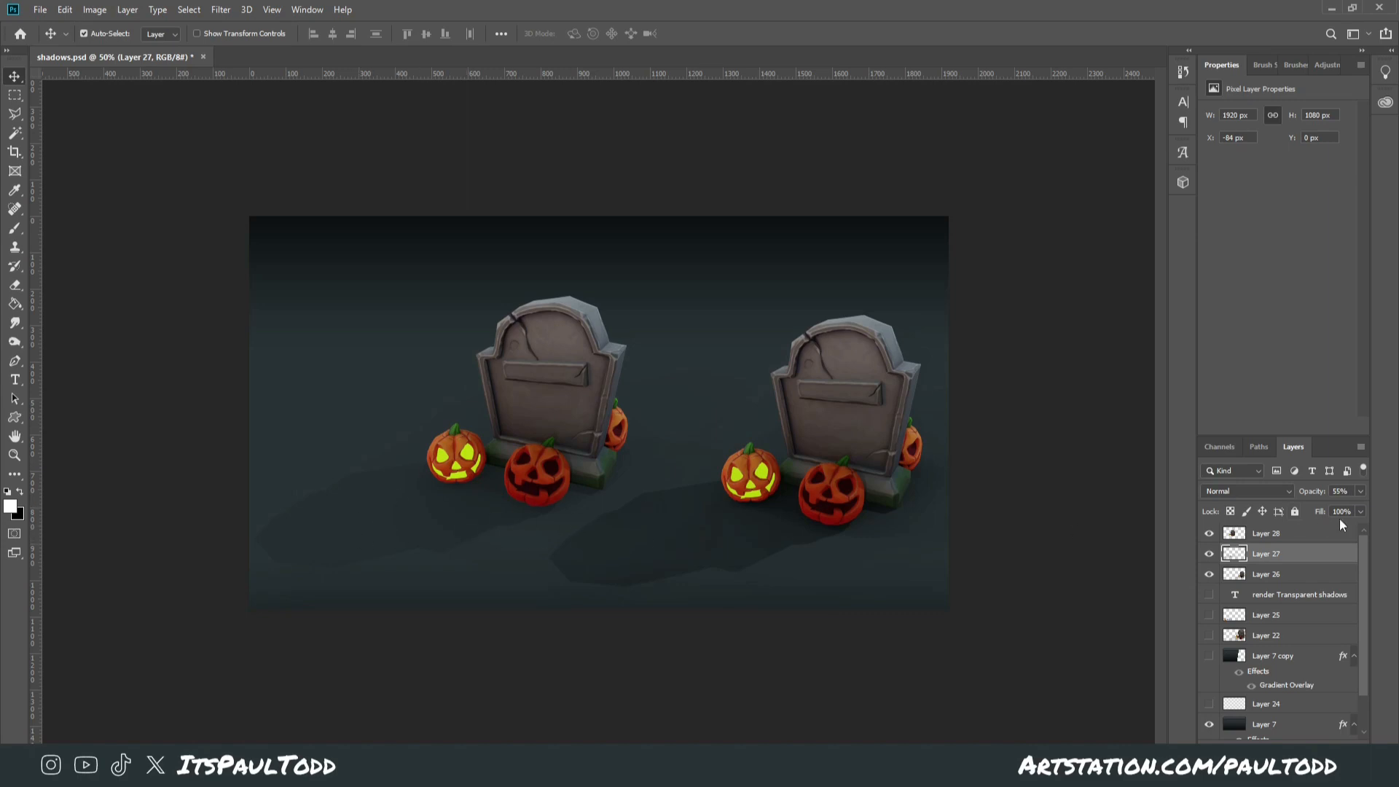
pyautogui.click(1360, 491)
pyautogui.moveTo(1329, 508); pyautogui.dragTo(1316, 505)
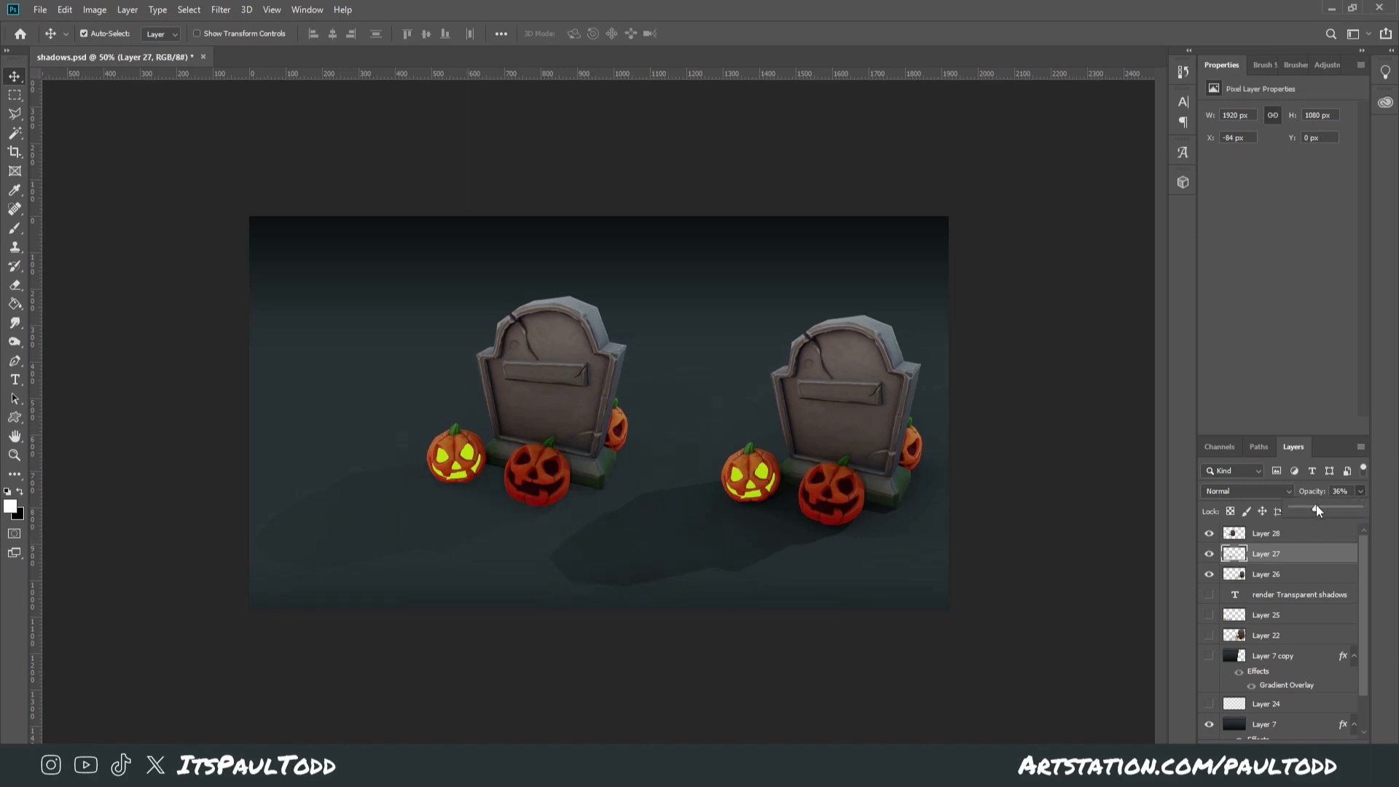